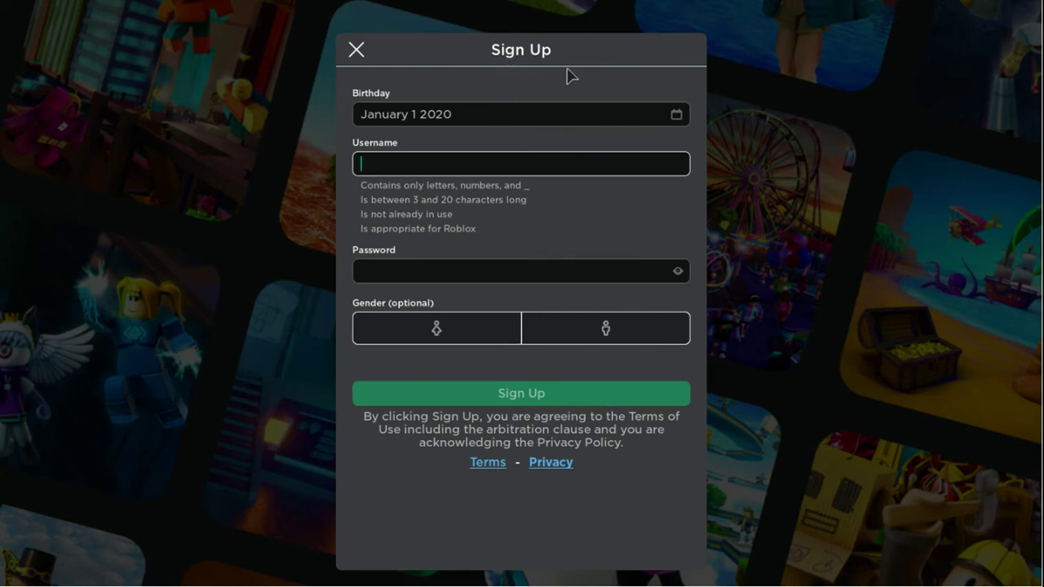
- Pick April 30 2008 on the birthday month, day and year wheels and confirm it
click(530, 114)
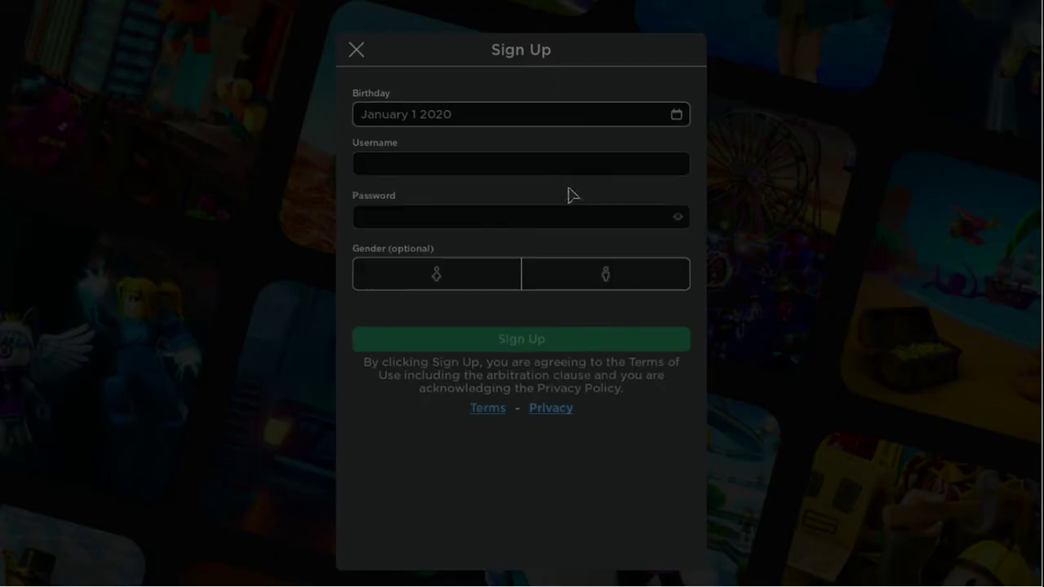
scroll(617, 204, up, 6)
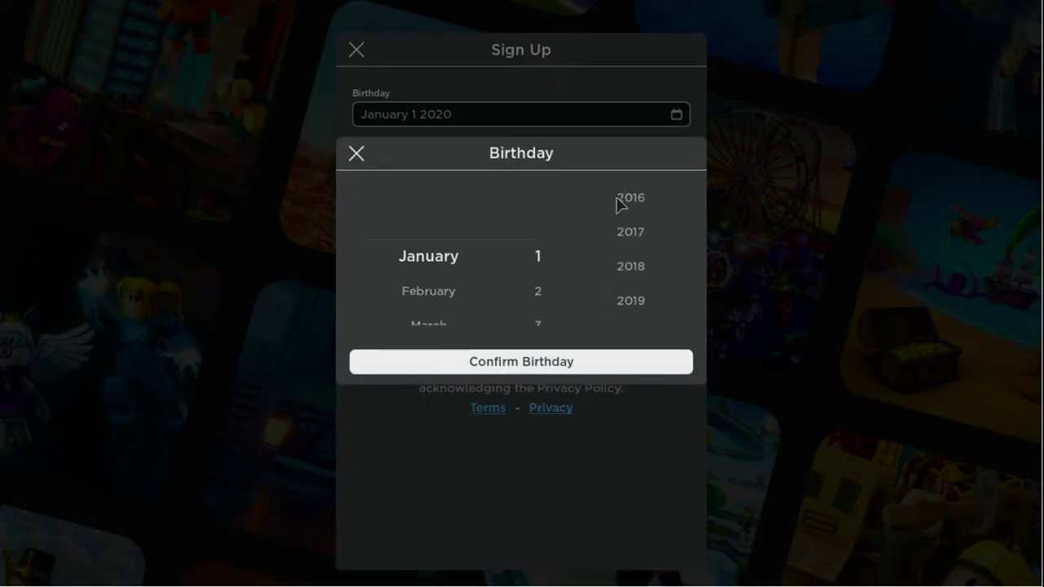
scroll(617, 204, up, 4)
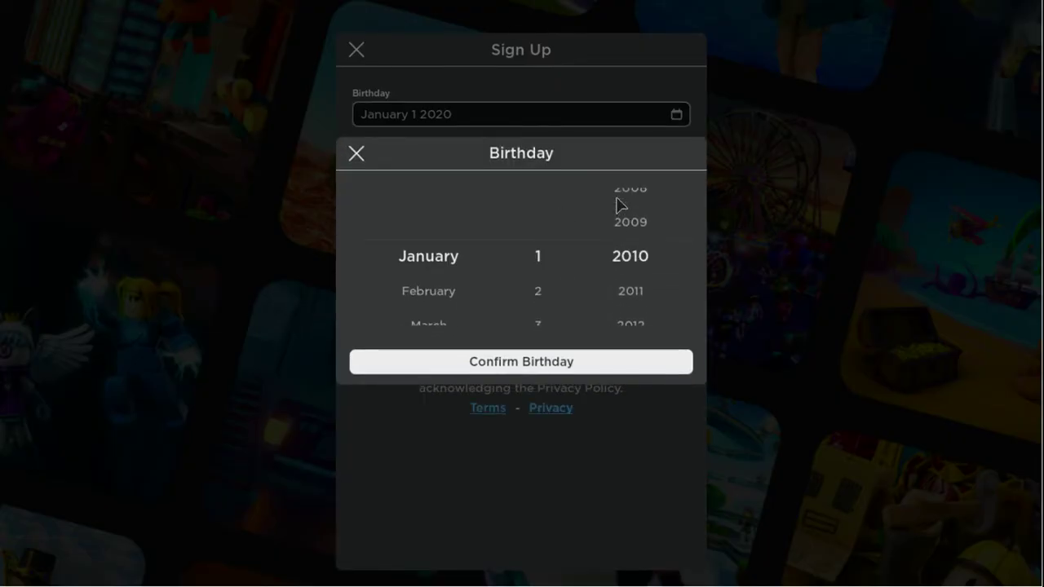
scroll(638, 214, up, 3)
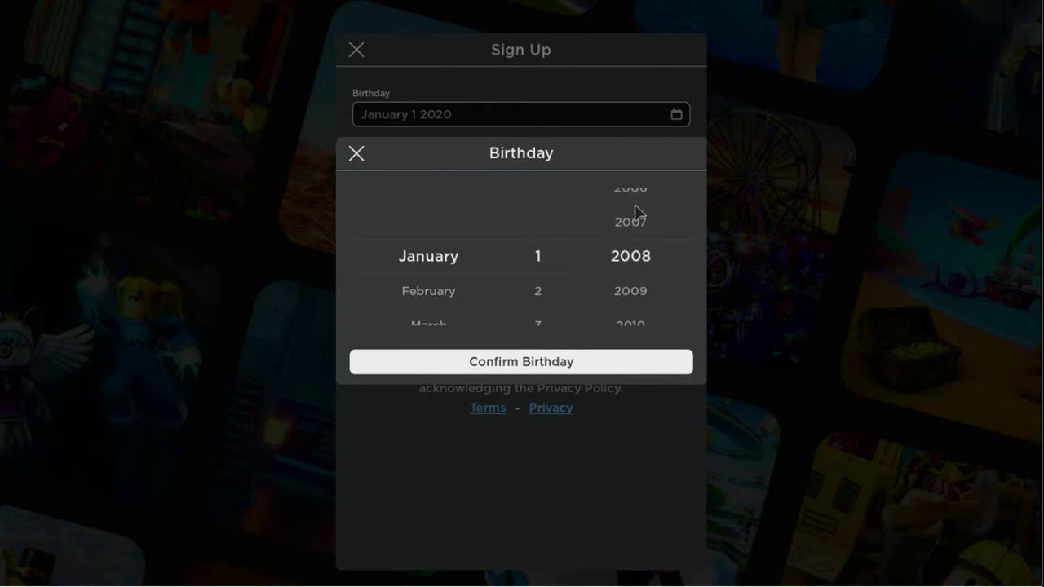
scroll(656, 294, down, 1)
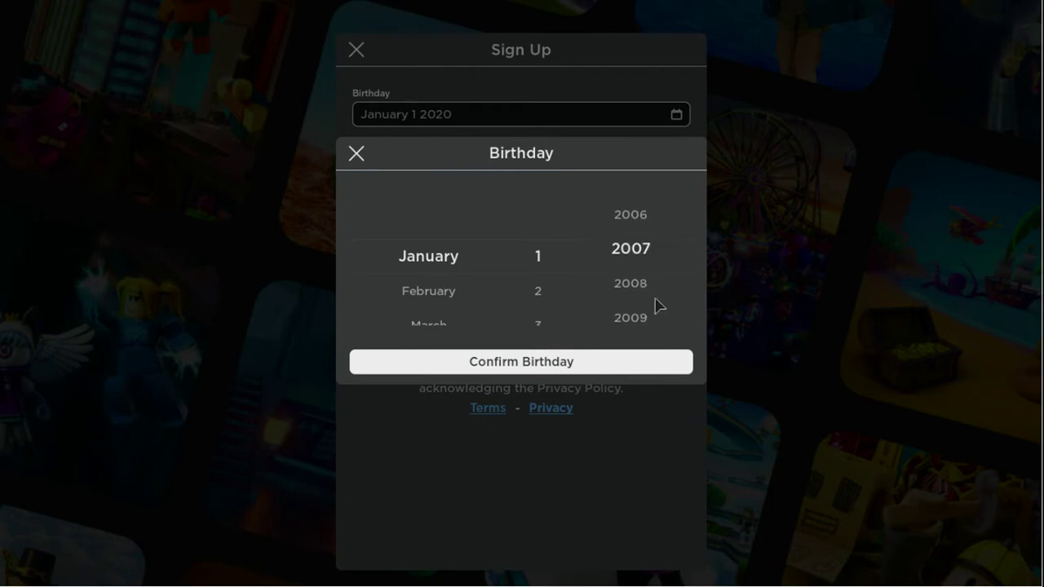
scroll(436, 294, down, 3)
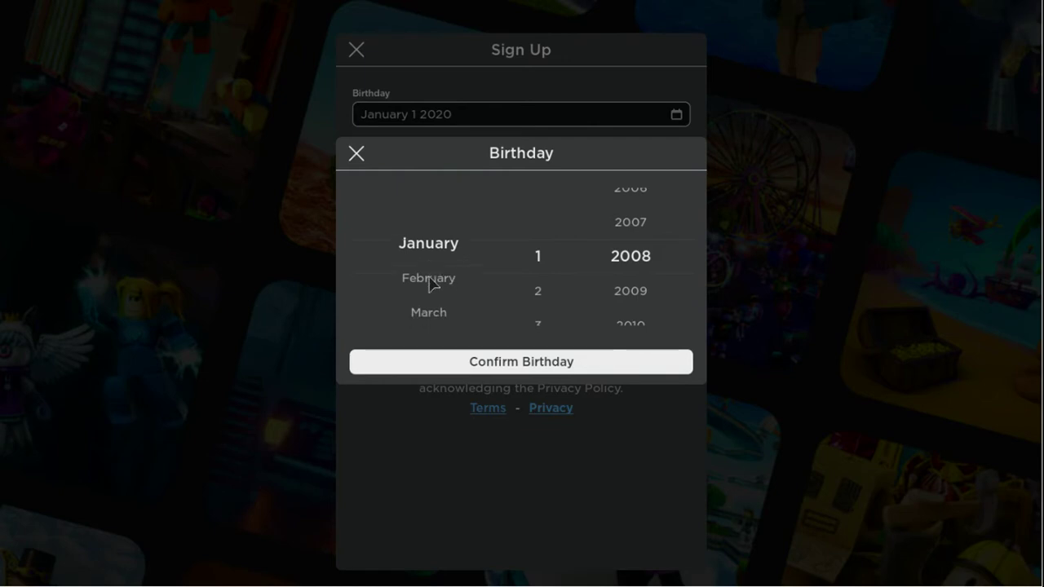
scroll(528, 310, down, 6)
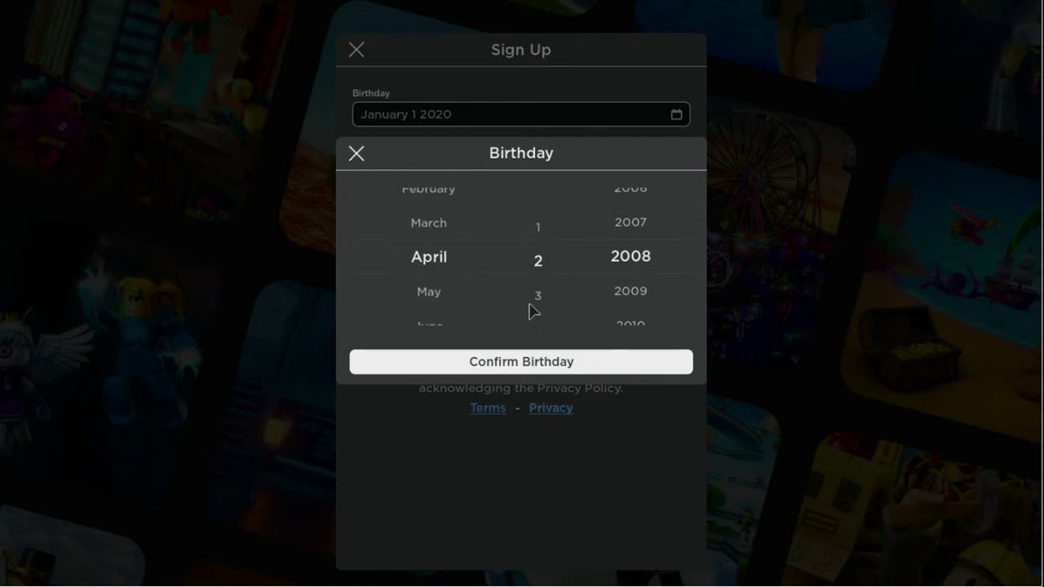
scroll(530, 311, down, 6)
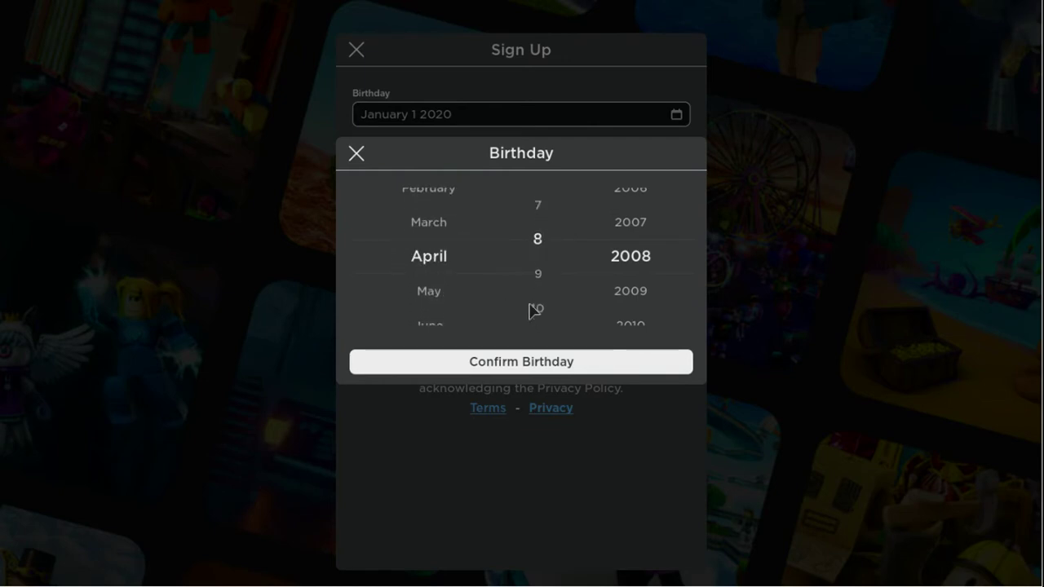
scroll(529, 311, down, 4)
scroll(530, 311, down, 4)
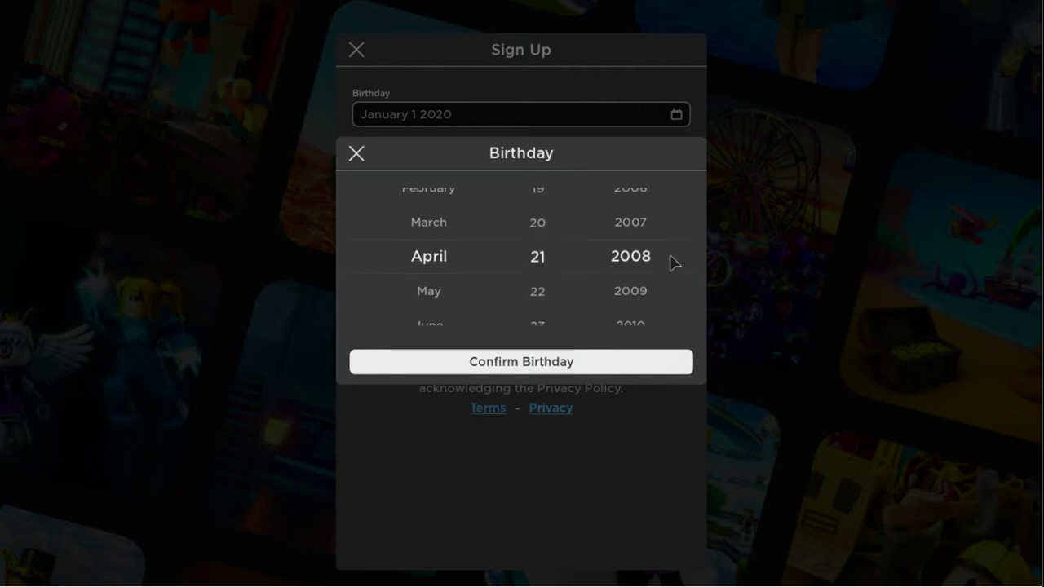
scroll(550, 293, down, 1)
scroll(550, 292, down, 4)
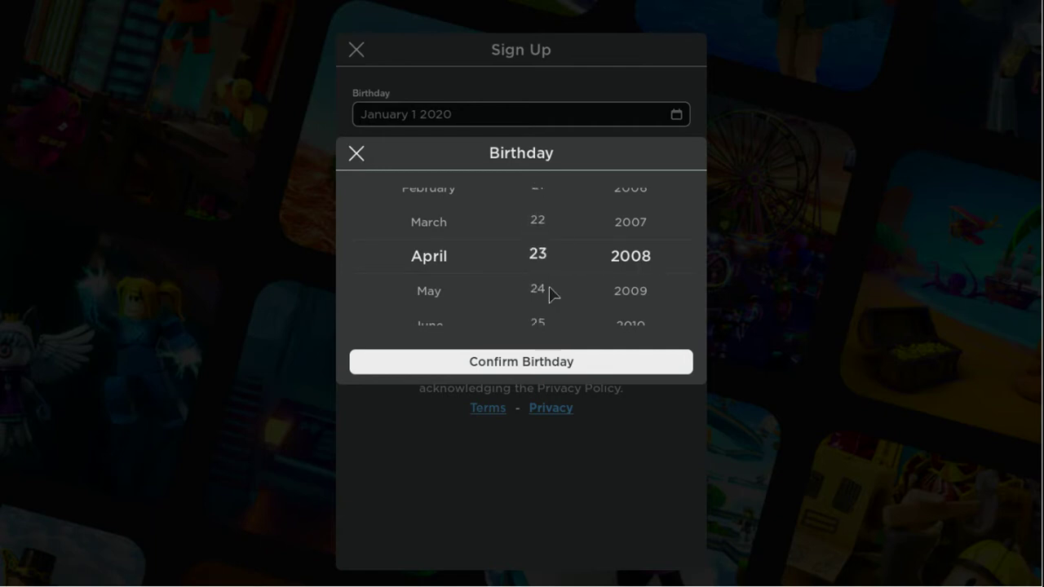
scroll(550, 293, down, 4)
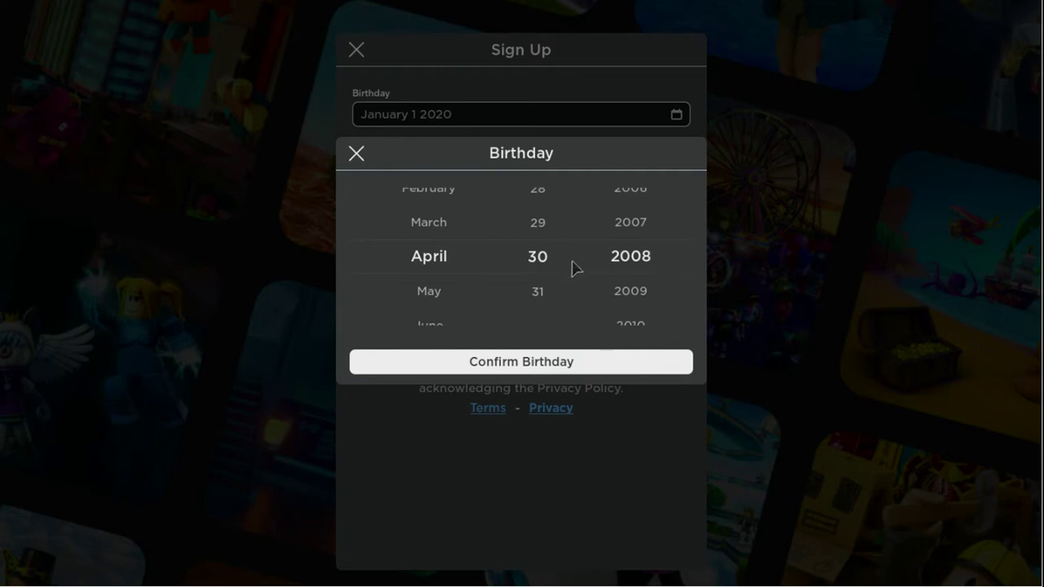
click(503, 363)
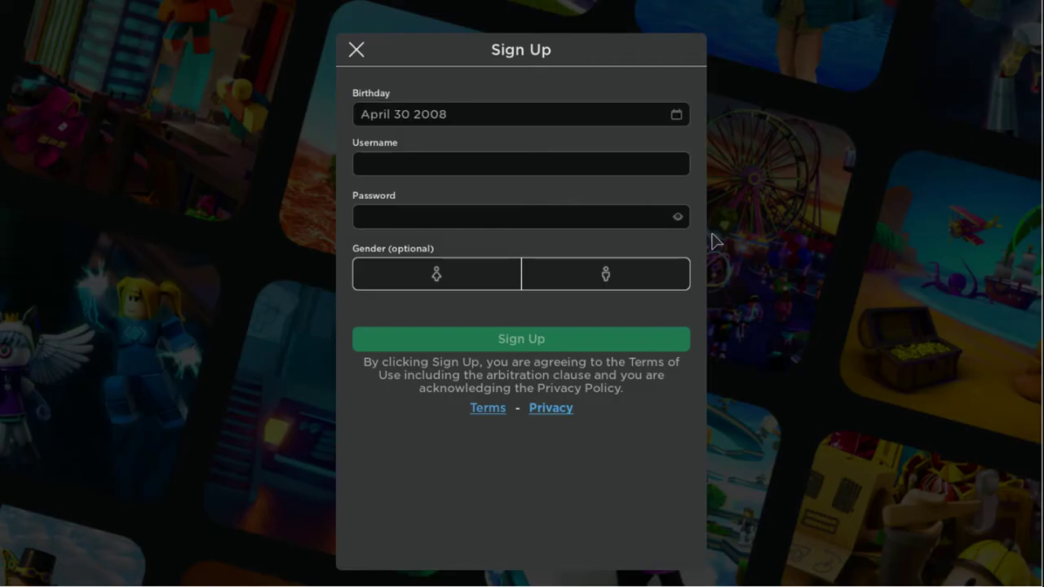
- Enter the new account's username, correcting it once while typing
click(423, 166)
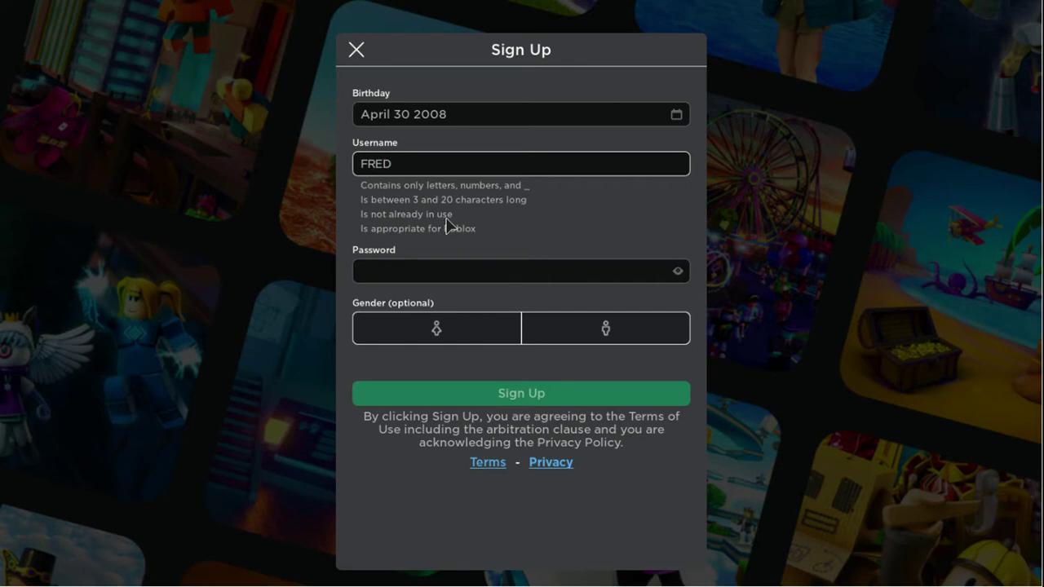
text(FIGGLEHORN)
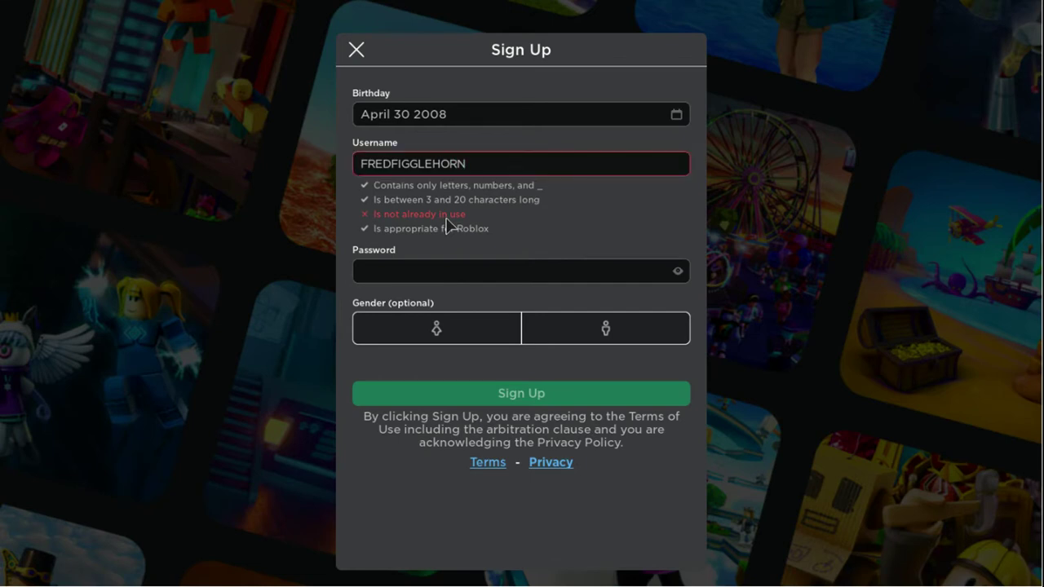
text(Rb)
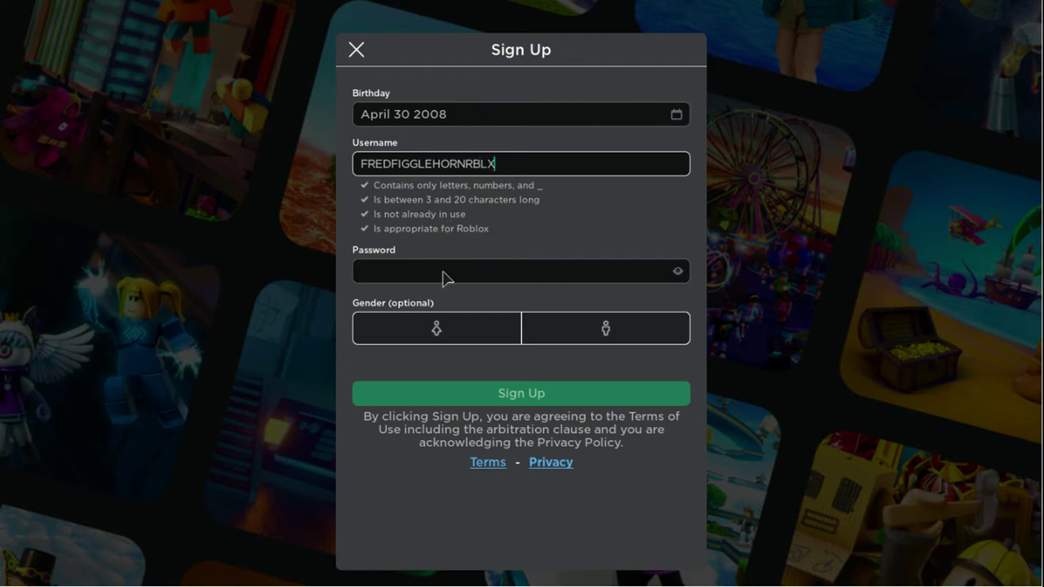
key(BackSpace)
key(BackSpace)
key(BackSpace)
key(BackSpace)
key(BackSpace)
key(BackSpace)
key(BackSpace)
key(BackSpace)
key(BackSpace)
key(BackSpace)
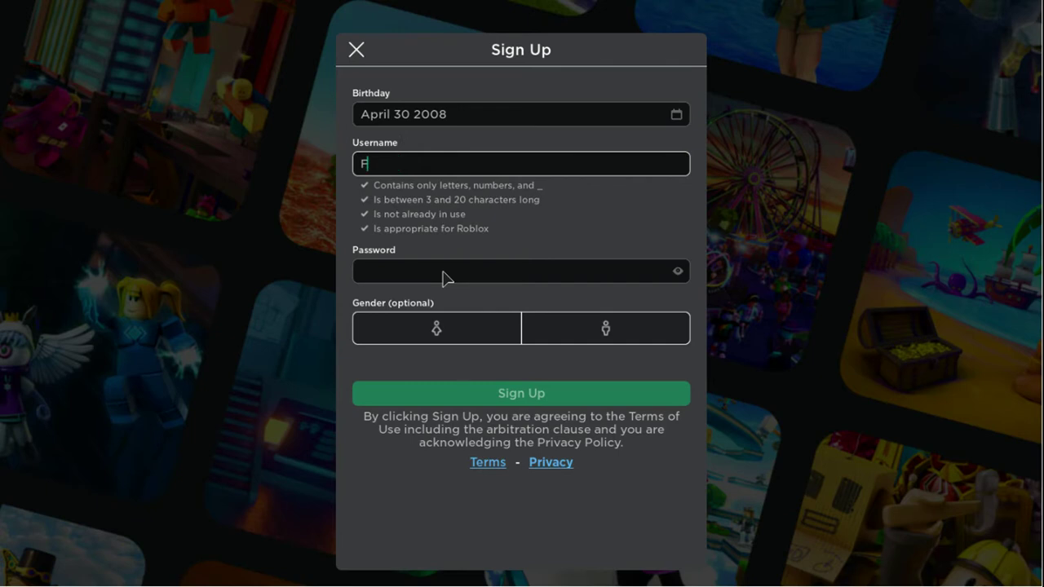
text(red)
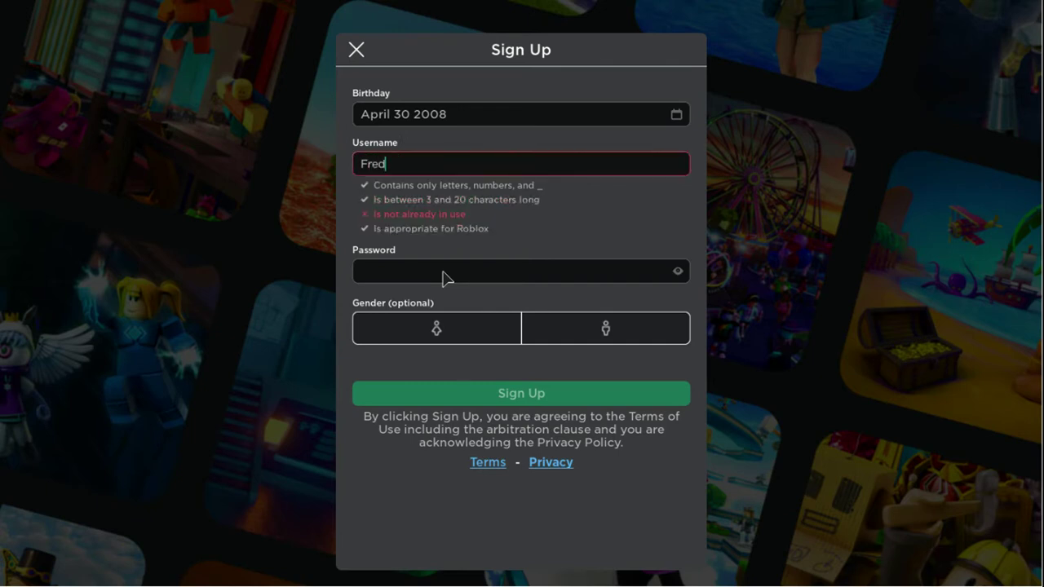
text(FigglehornRBLX)
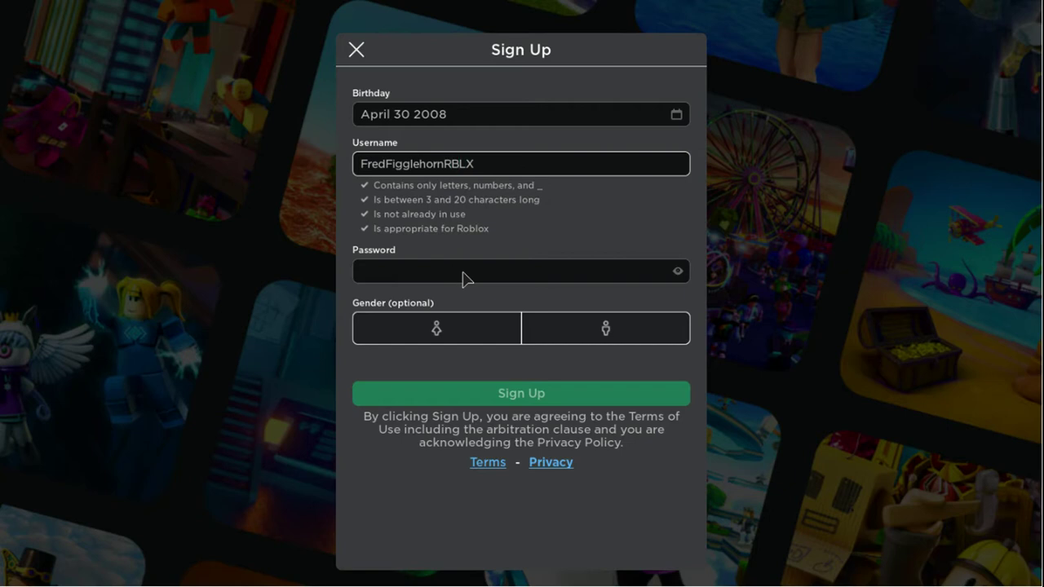
- Fill in the password, choose the gender, and submit the sign-up form
click(461, 278)
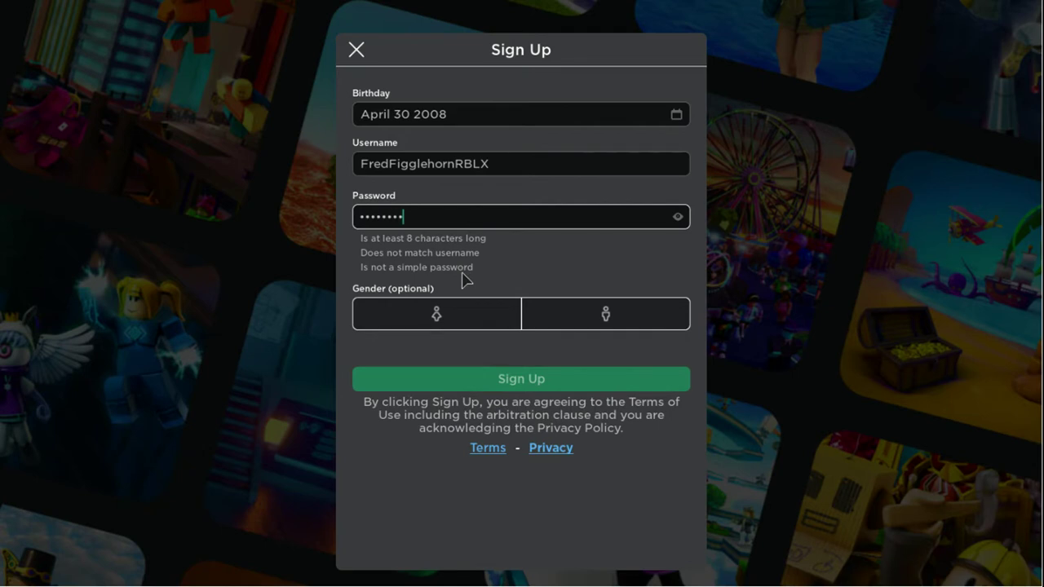
click(577, 321)
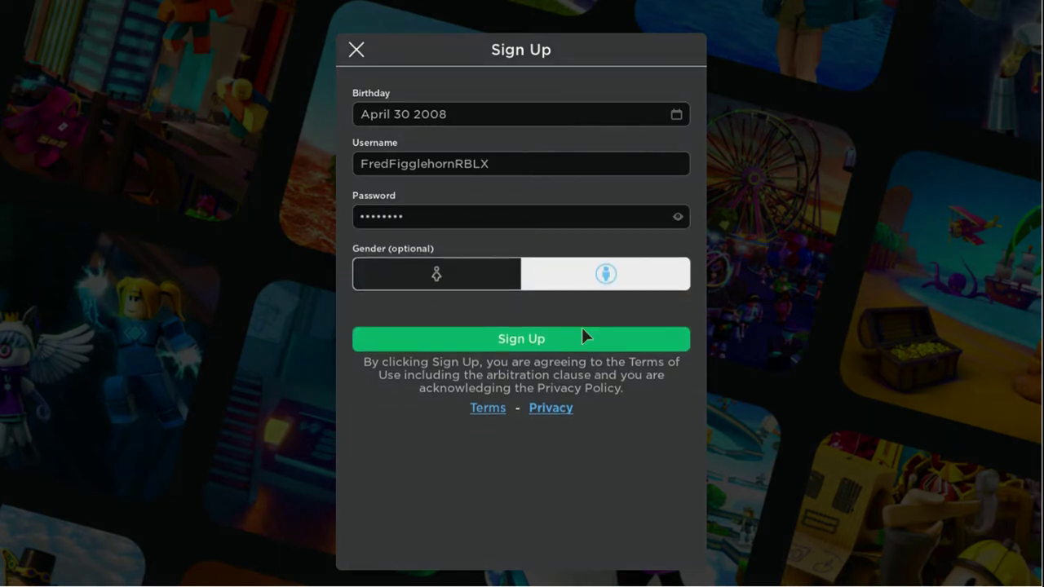
click(581, 336)
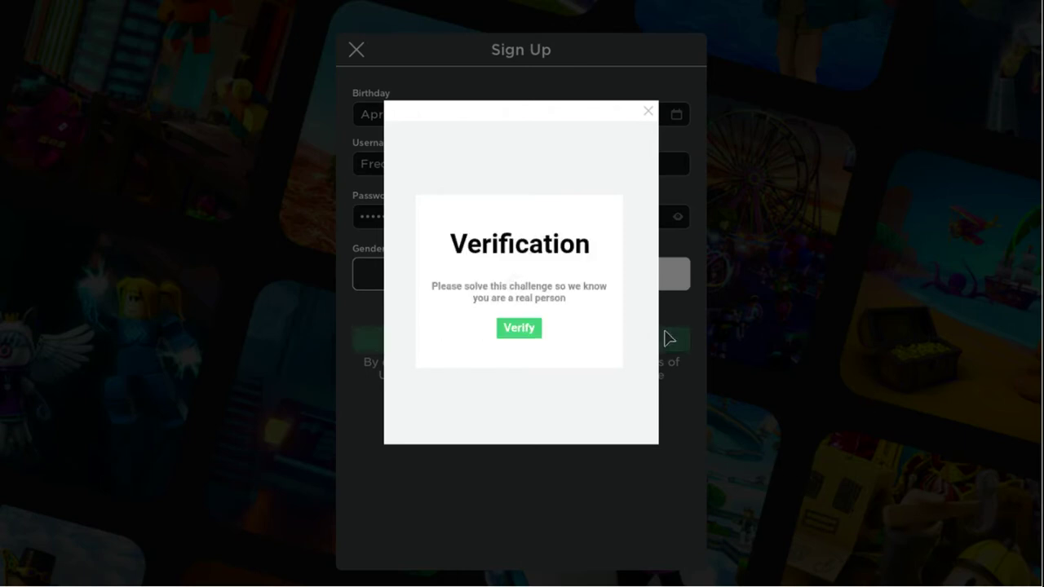
- Start the verification challenge and pick the owl image in both rounds
click(516, 329)
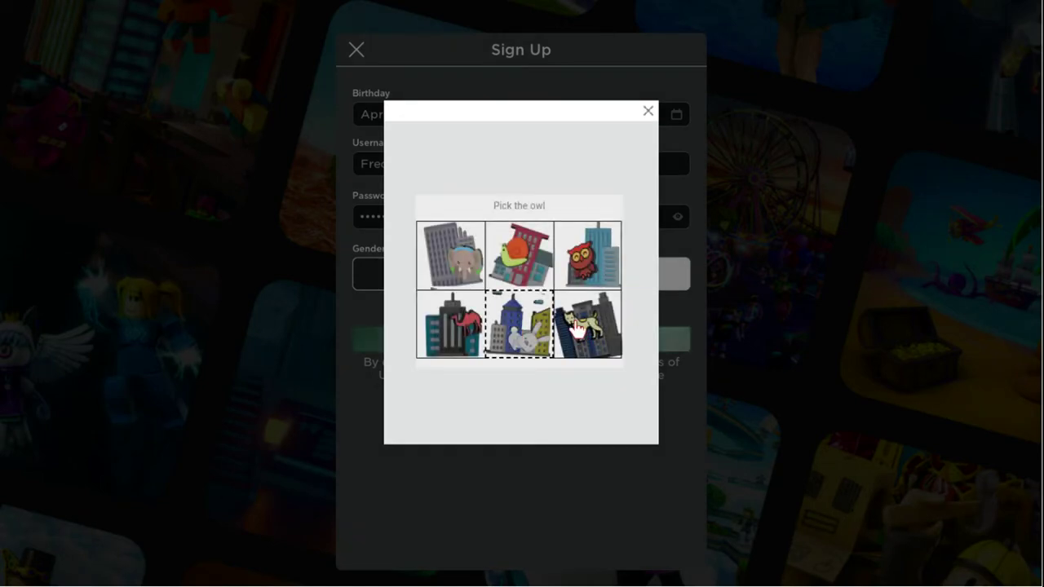
click(588, 247)
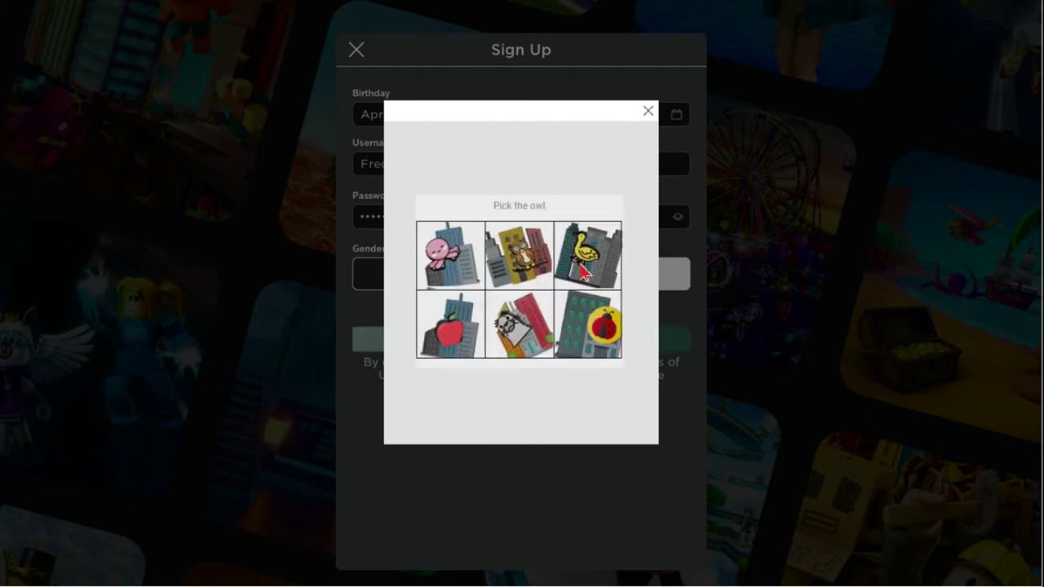
click(519, 261)
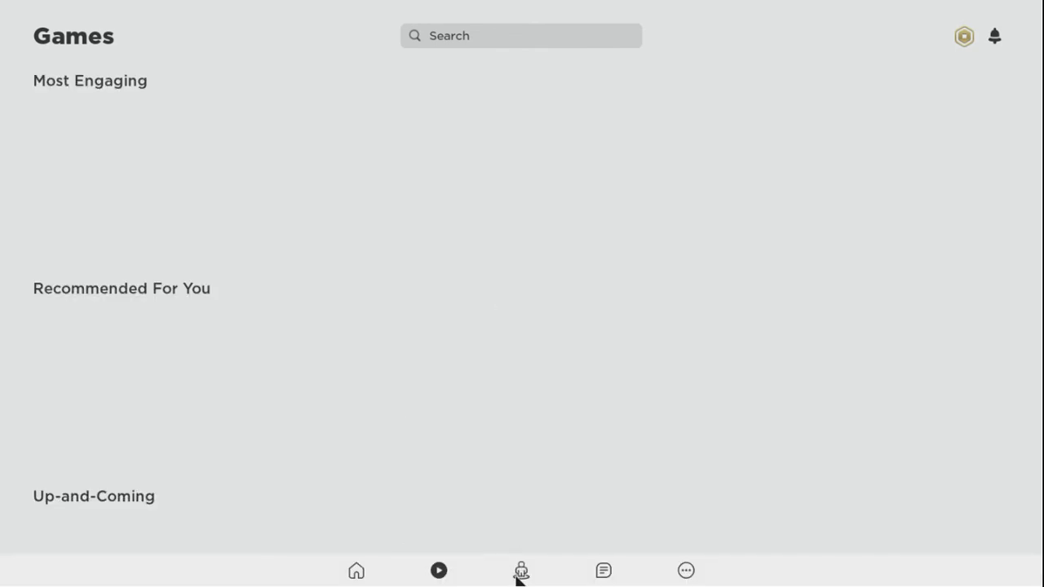
- Apply the third saved character, with a red sleeveless top and light blue trousers
click(521, 572)
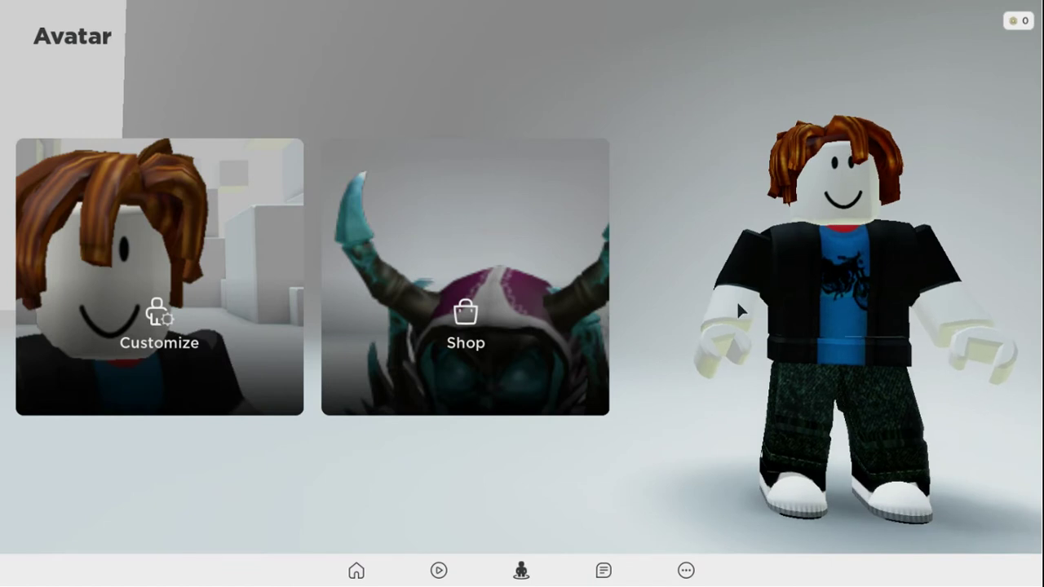
click(290, 233)
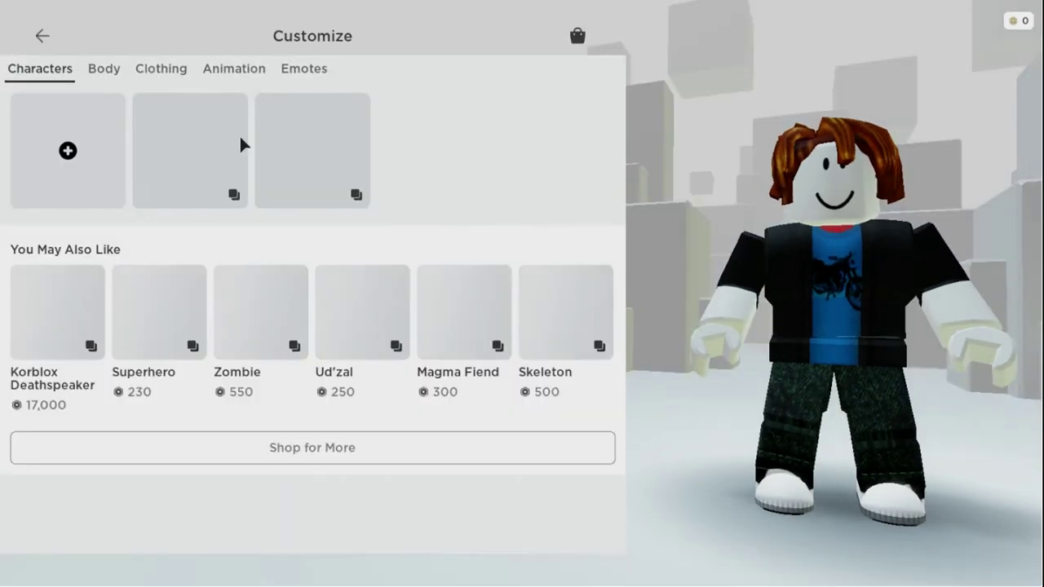
click(299, 134)
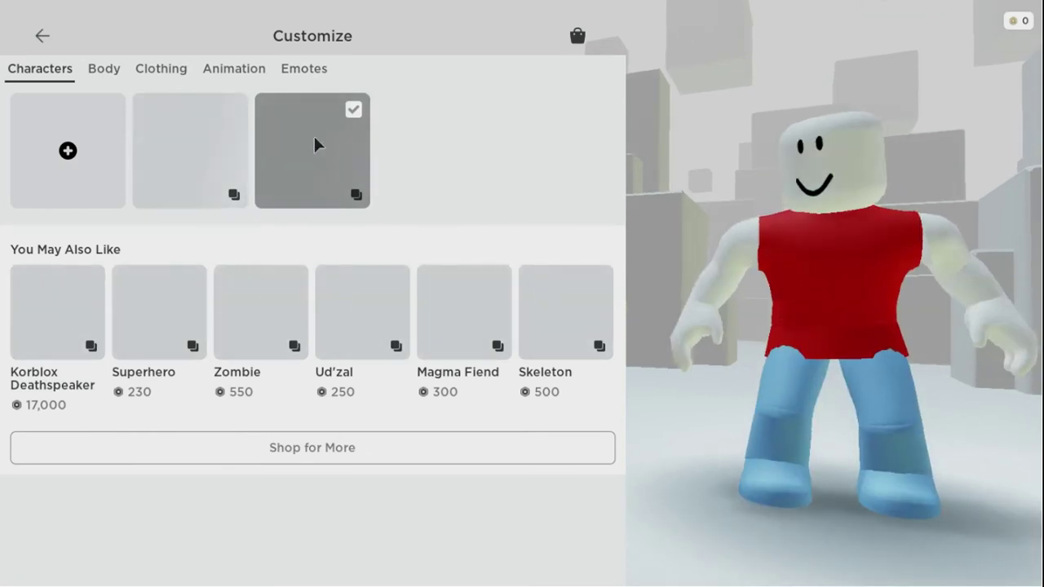
- Search the avatar shop for 'FRED!'
click(582, 41)
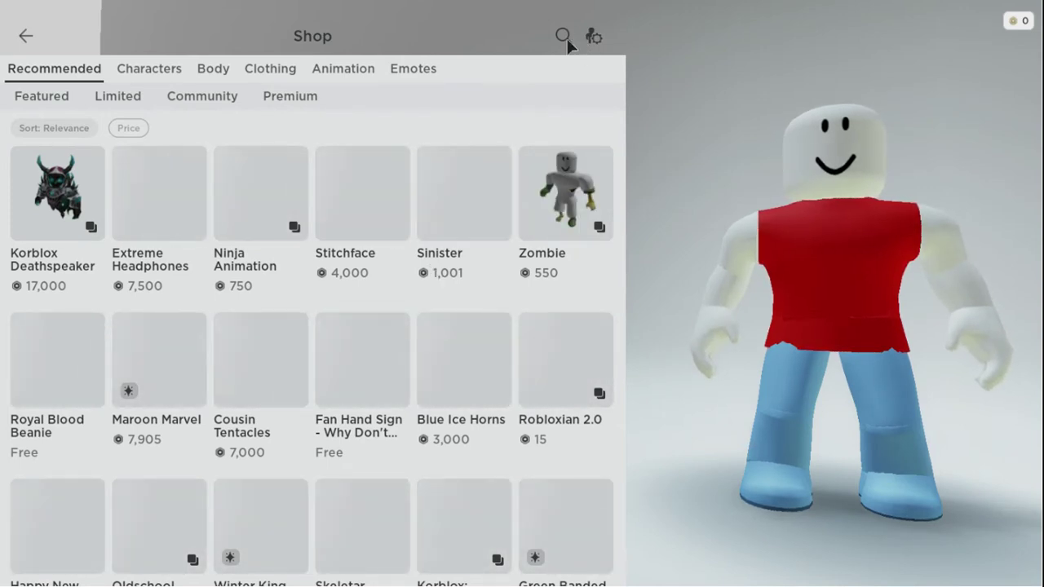
click(564, 37)
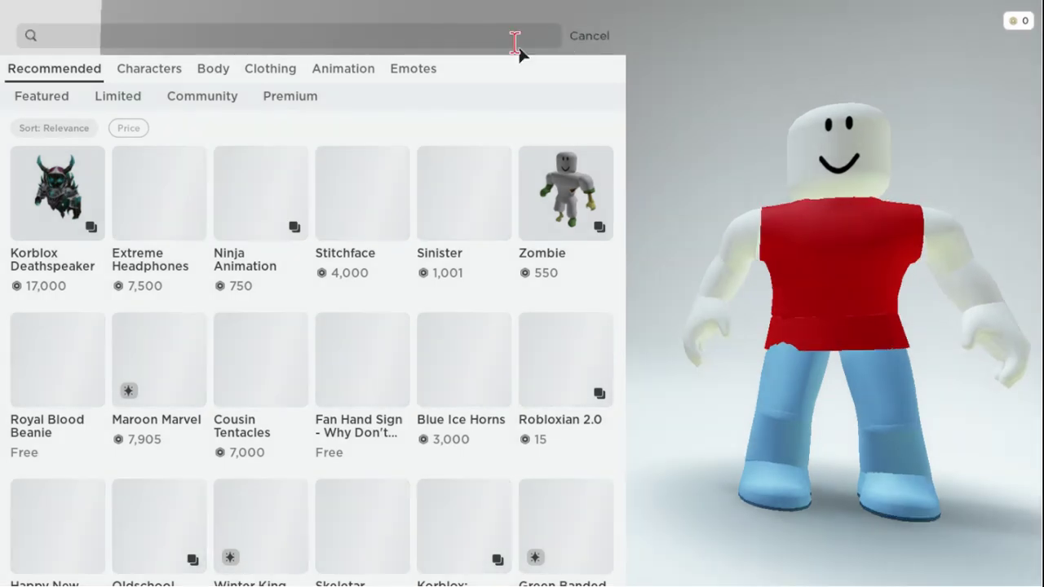
text(Hat)
key(BackSpace)
key(BackSpace)
key(BackSpace)
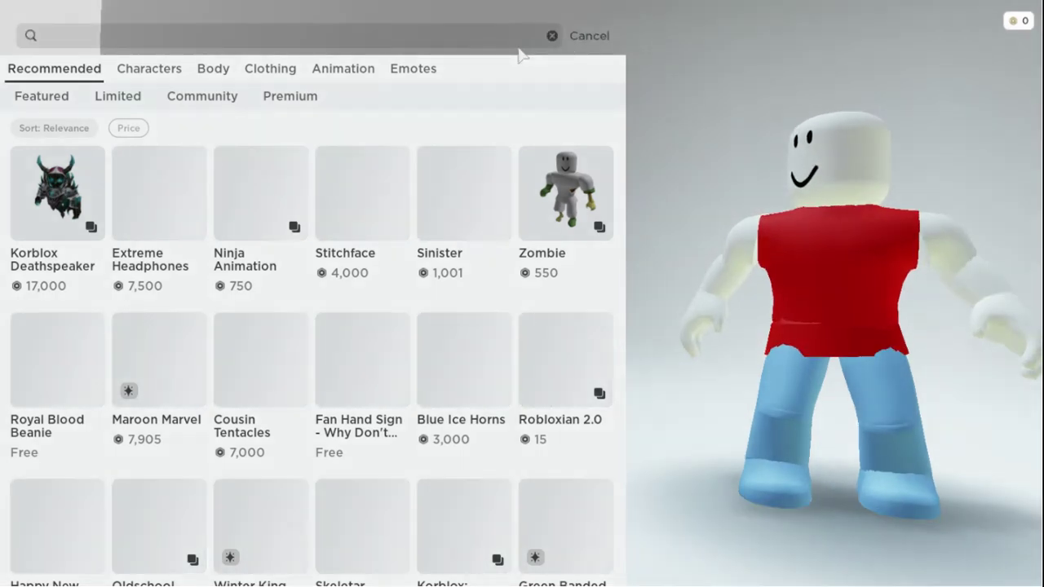
key(Escape)
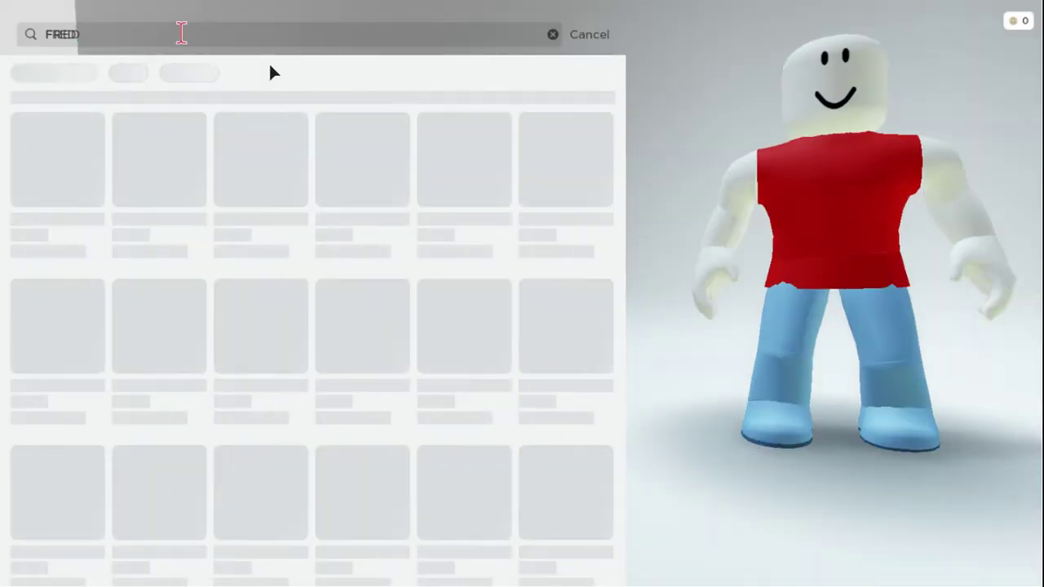
key(Return)
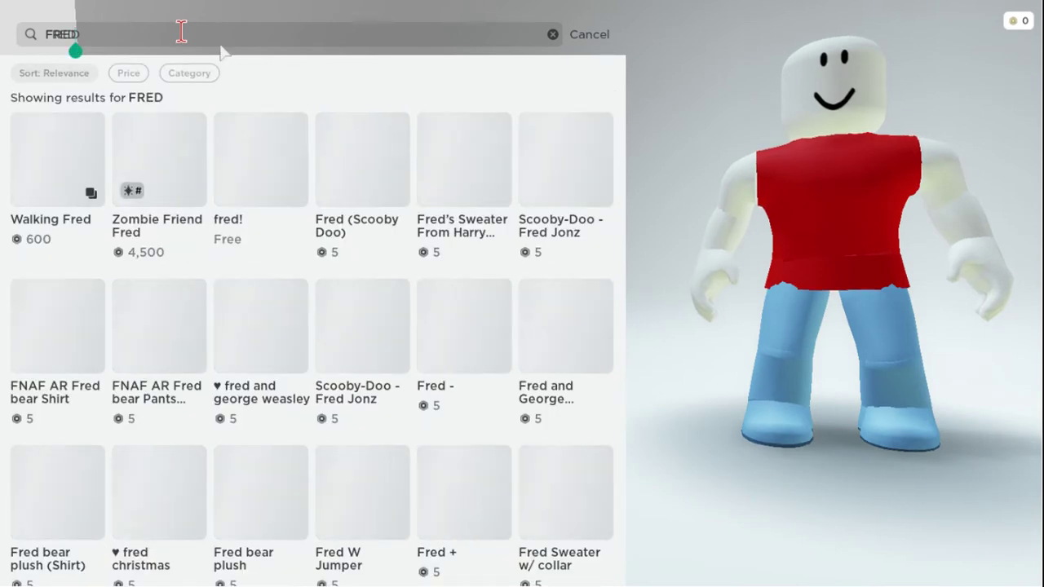
key(BackSpace)
key(BackSpace)
key(BackSpace)
key(BackSpace)
text(FRED!)
key(Return)
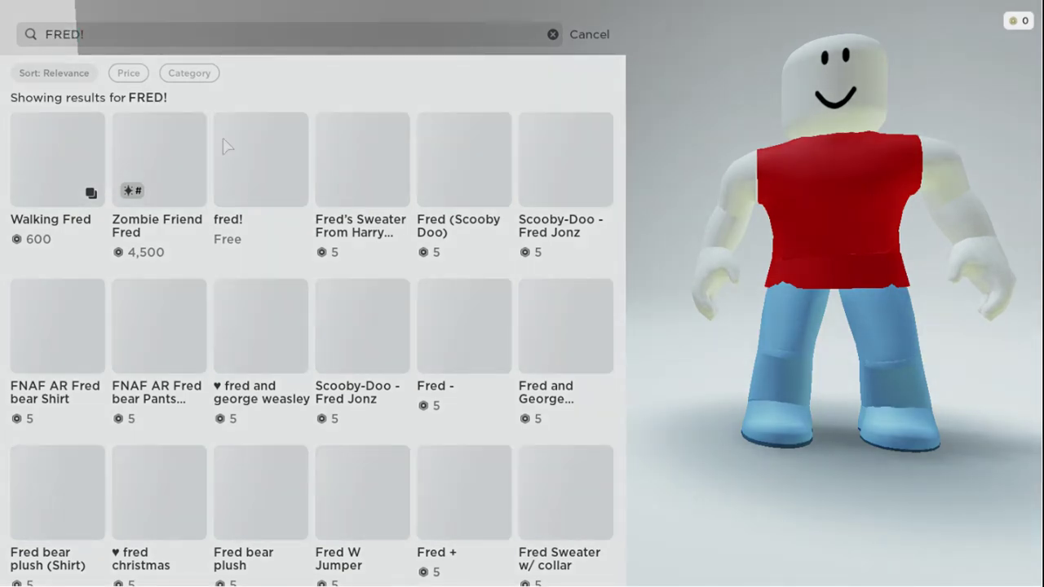
- Try on the fred! shirt, then search 'FRED FIGGLEHORN' and try on its Fred Figglehorn shirt
click(226, 145)
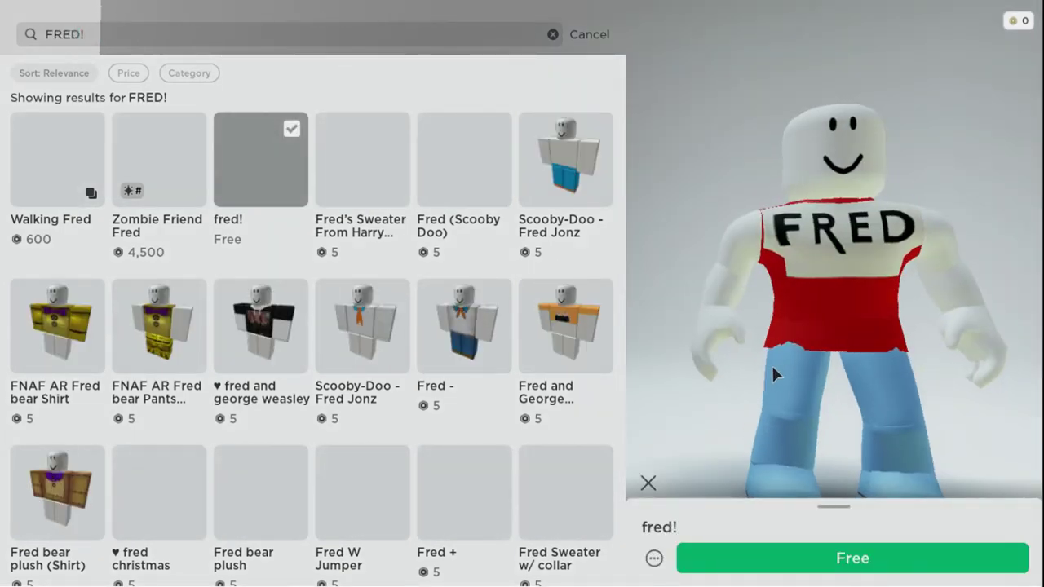
drag(771, 364, 706, 427)
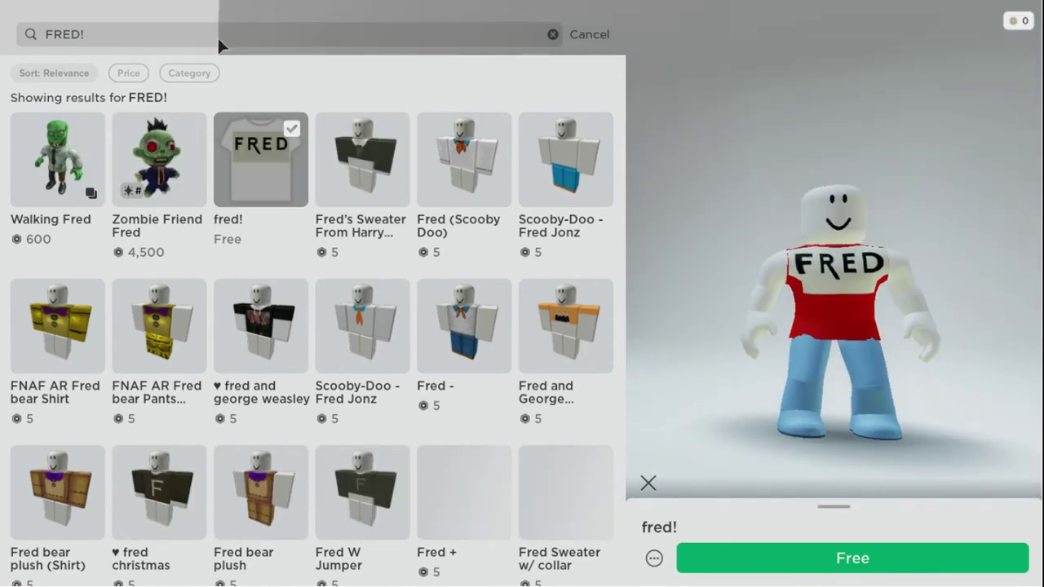
click(220, 34)
key(BackSpace)
text(FI)
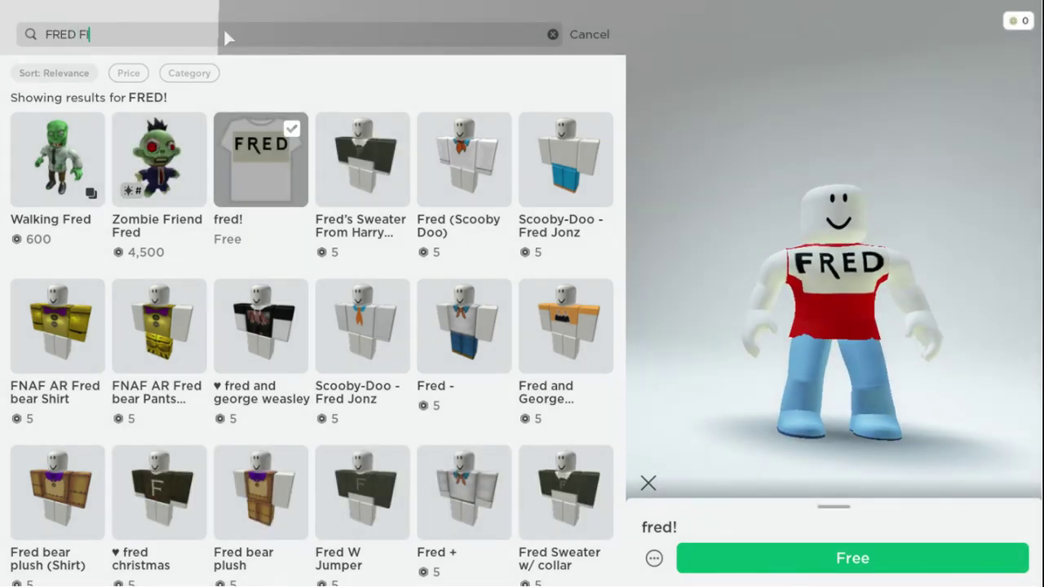
text(GGLEHORN)
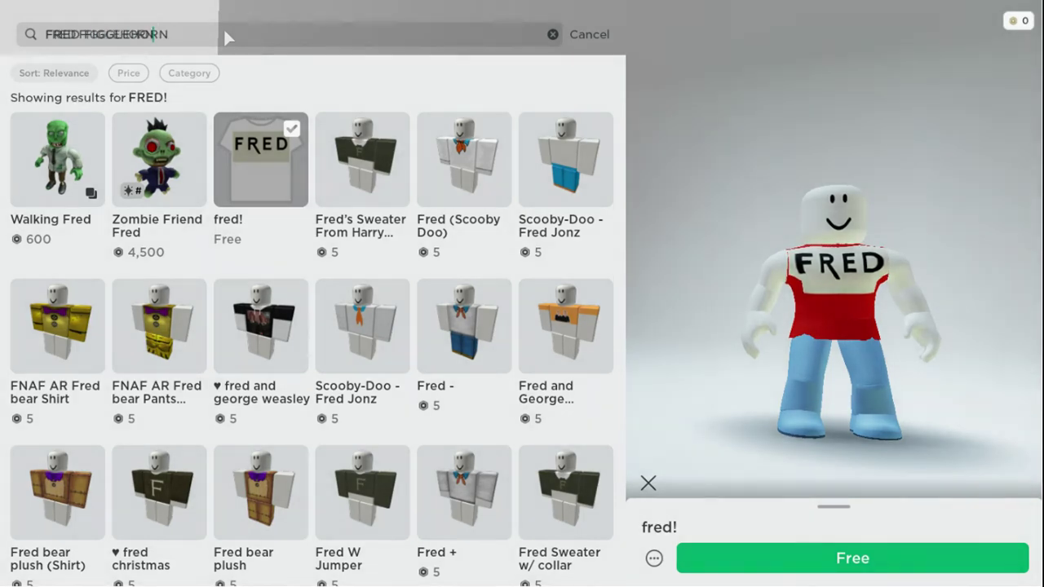
key(Return)
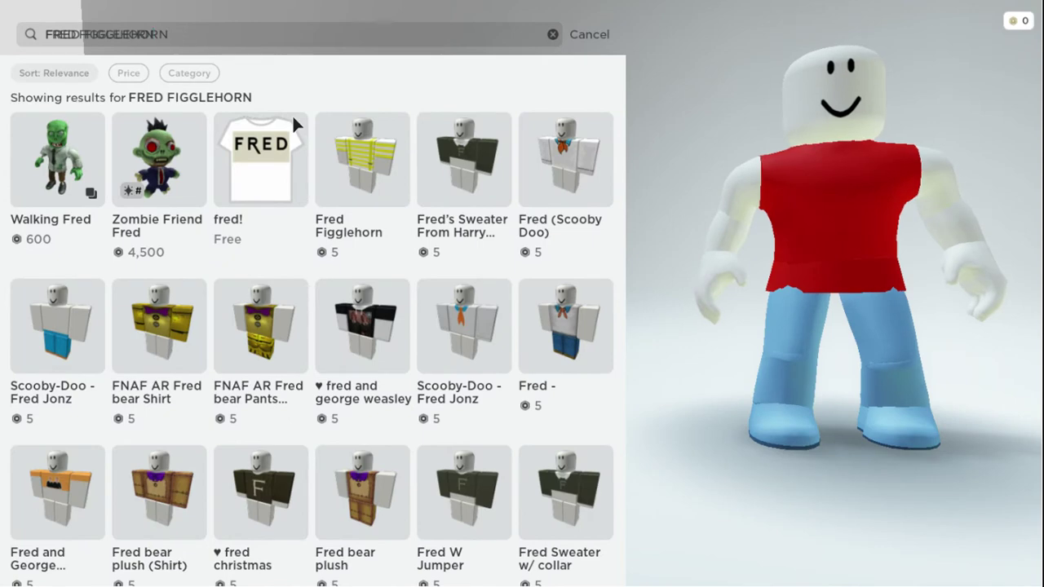
click(331, 128)
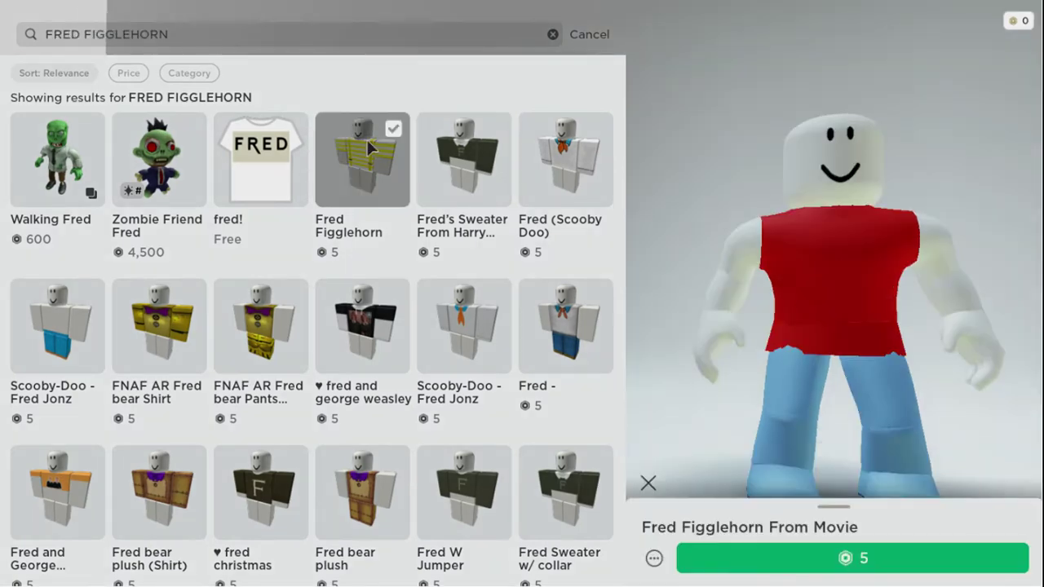
drag(905, 302, 722, 395)
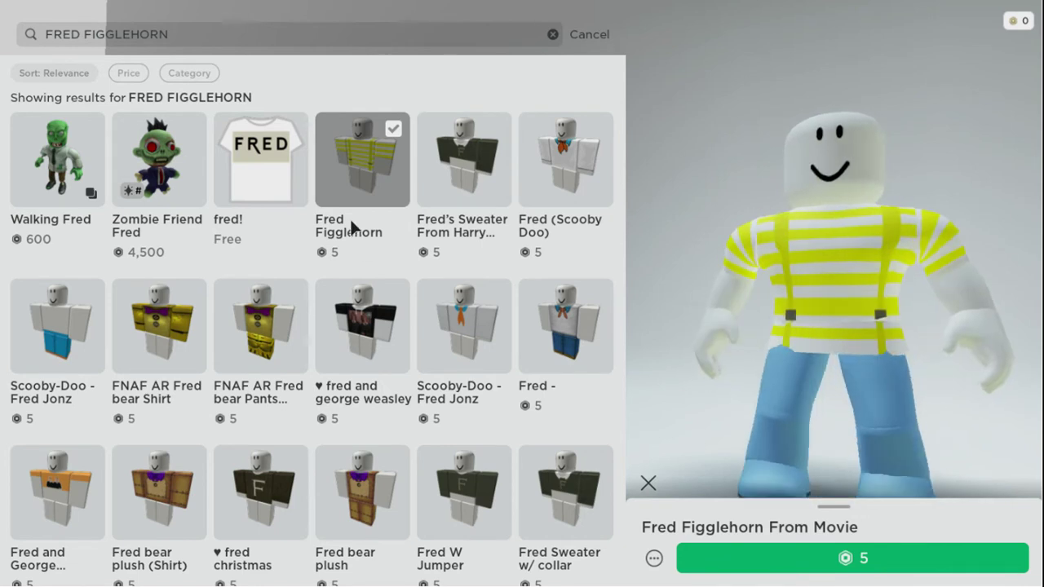
- Get the free fred! shirt with Wear item after purchase ticked
click(284, 183)
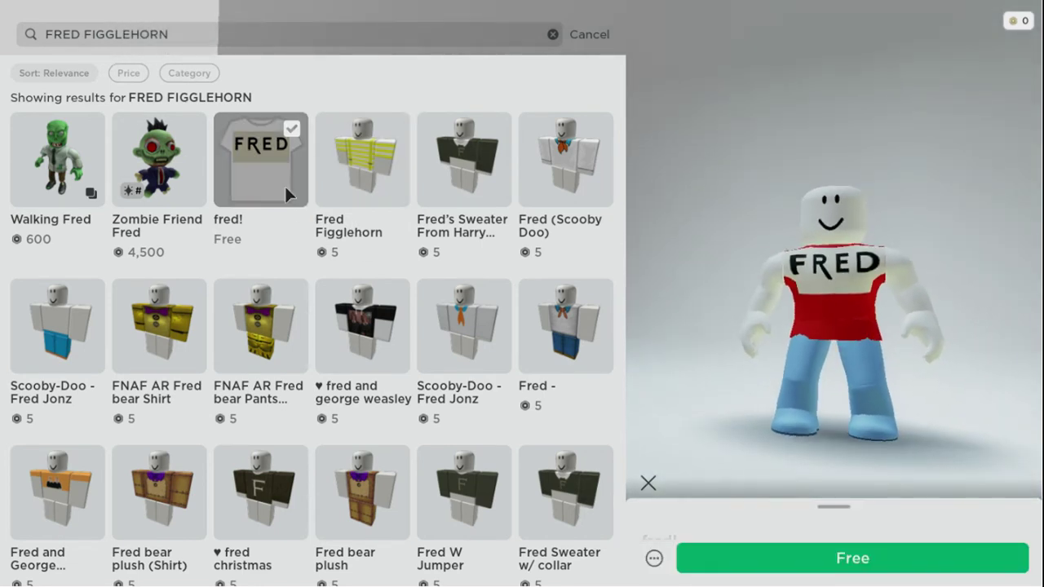
click(809, 567)
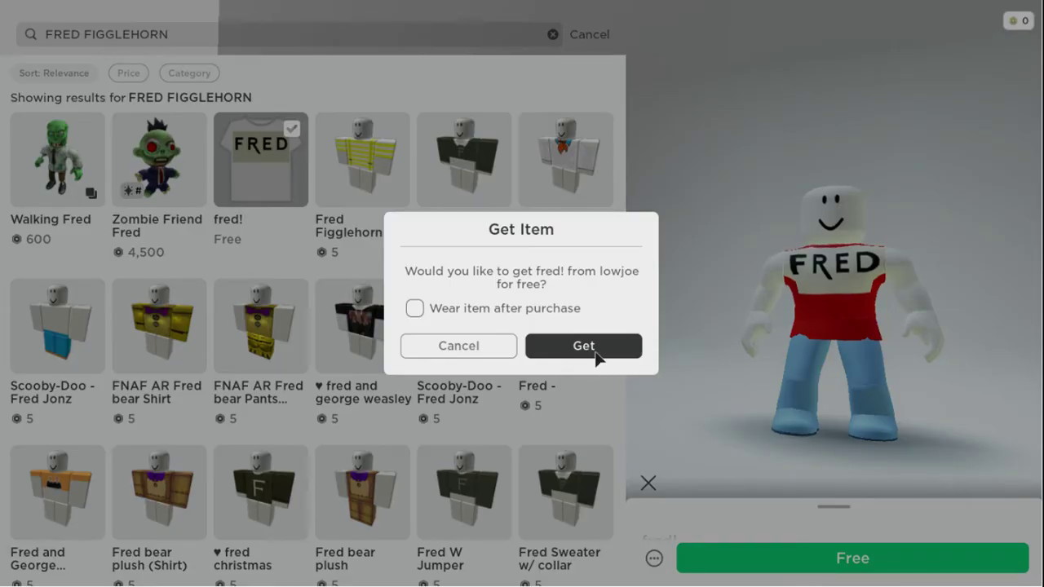
click(563, 313)
click(597, 344)
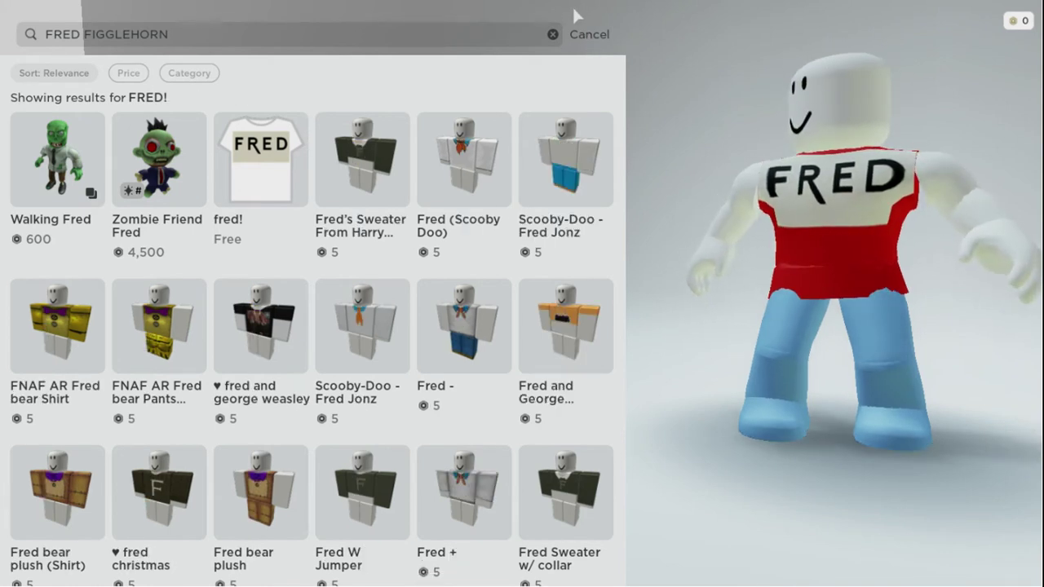
- Set the avatar's skin to a light tan tone and put on the spiky blond hair
click(575, 25)
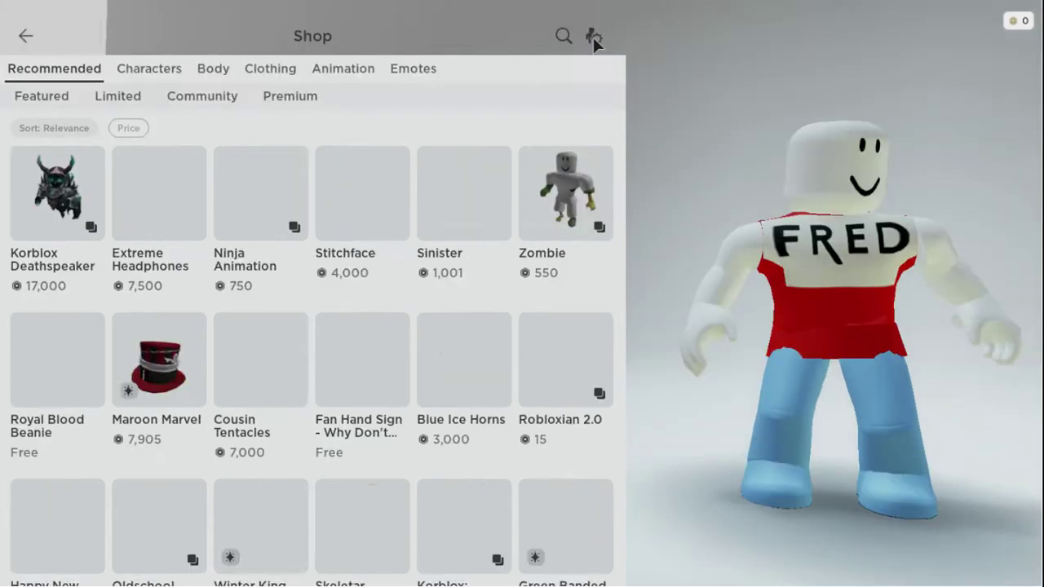
click(591, 32)
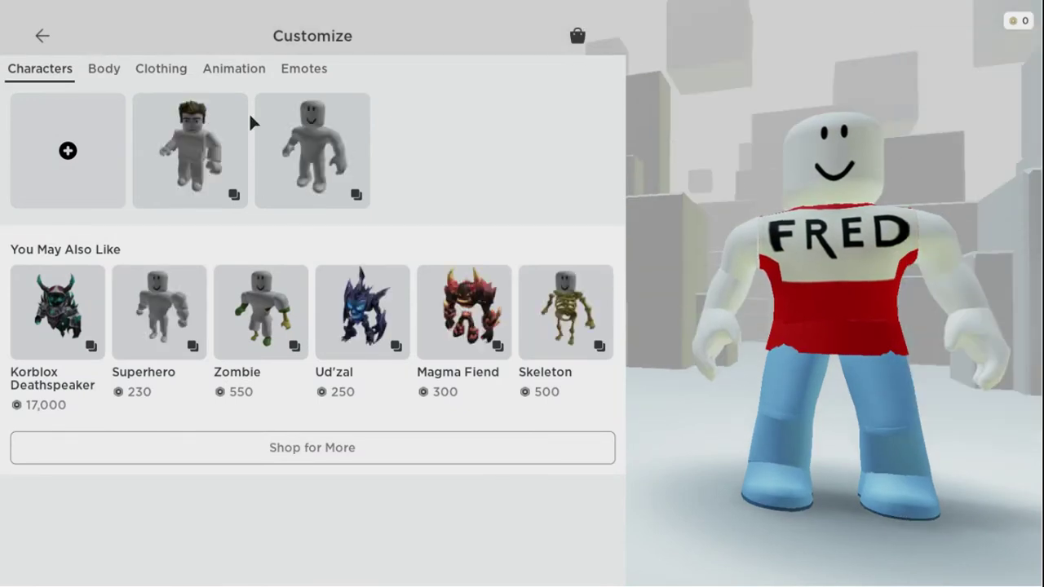
click(114, 72)
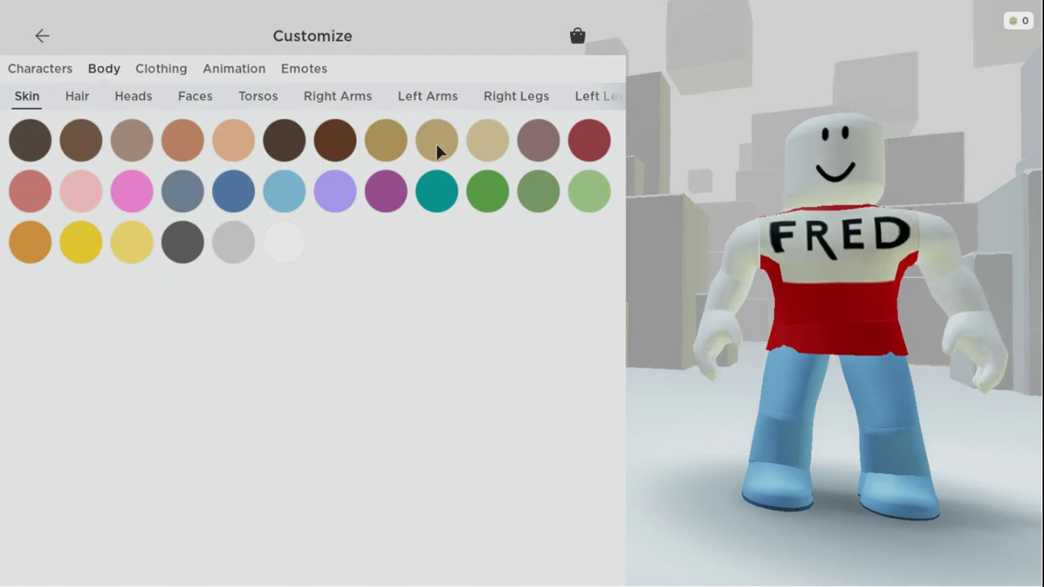
click(481, 142)
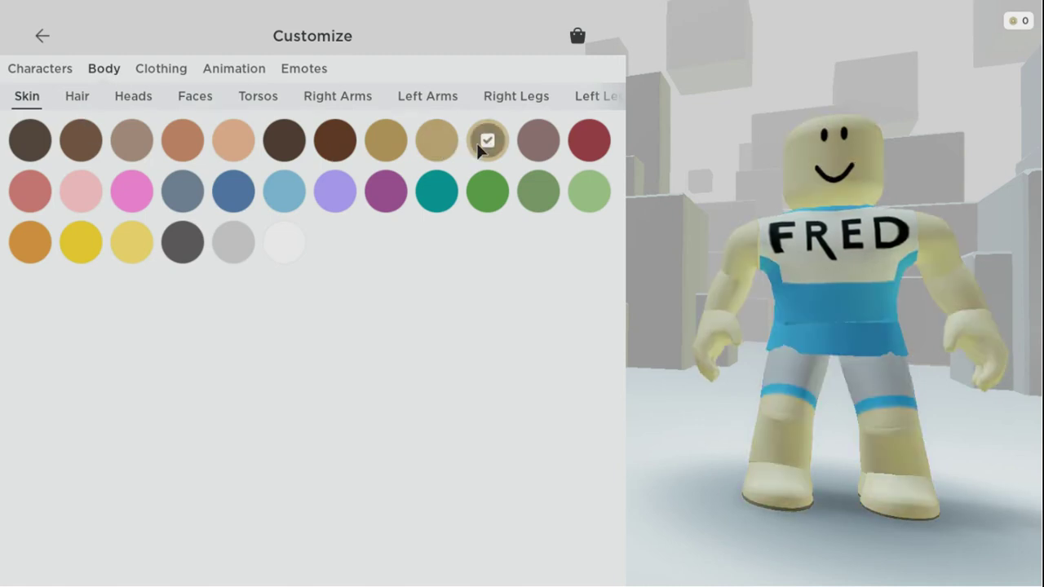
click(76, 96)
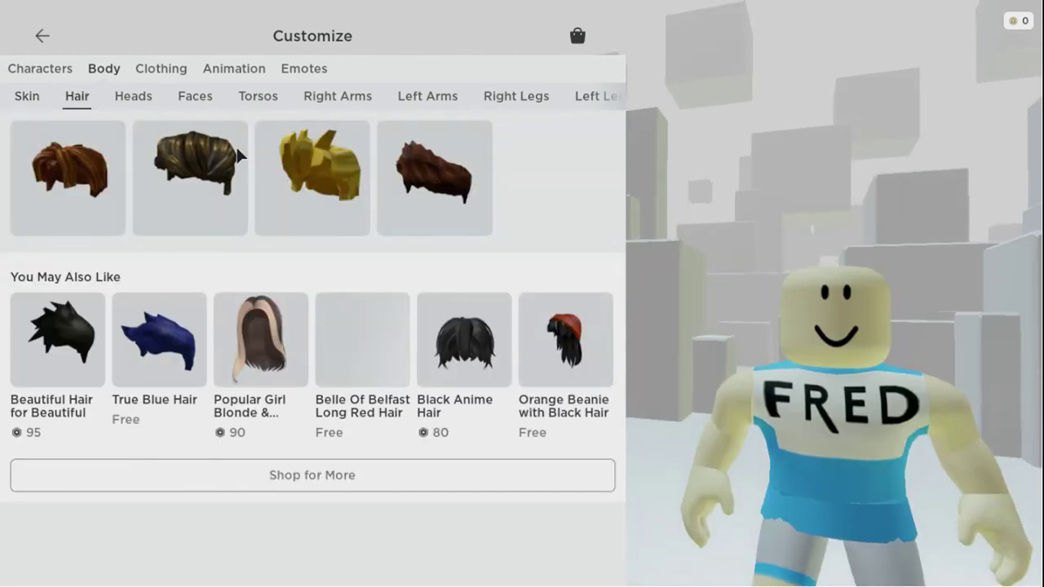
click(350, 151)
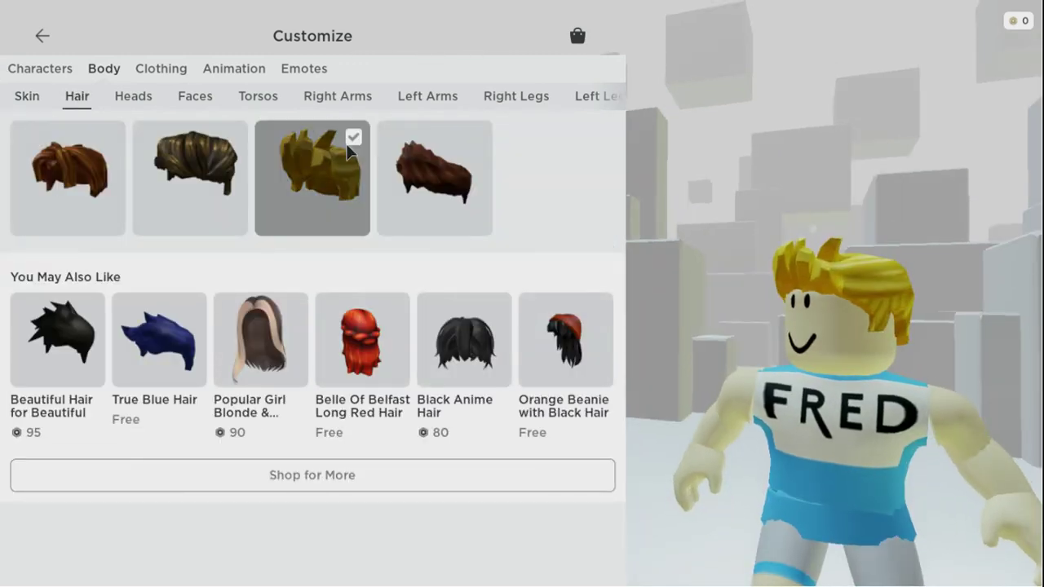
- Try the smirking and Smil Nas X faces, then get and wear the free Silly Fun face
click(197, 93)
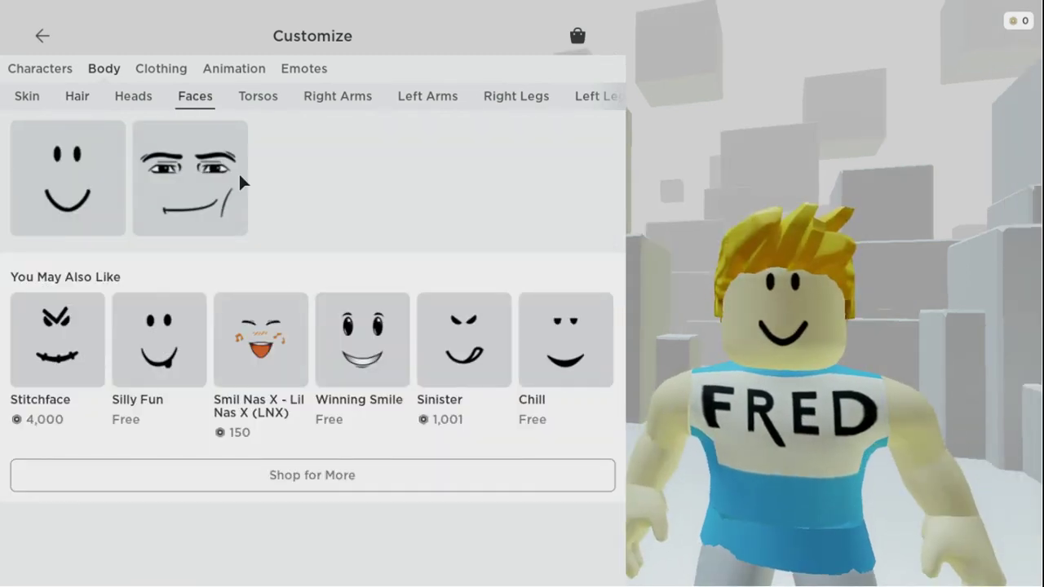
click(194, 168)
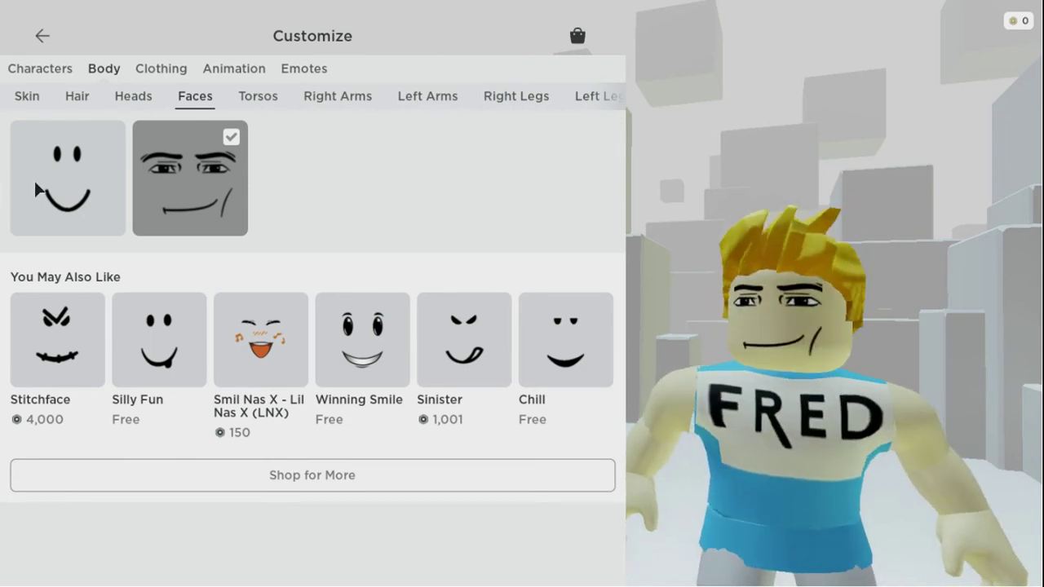
click(218, 313)
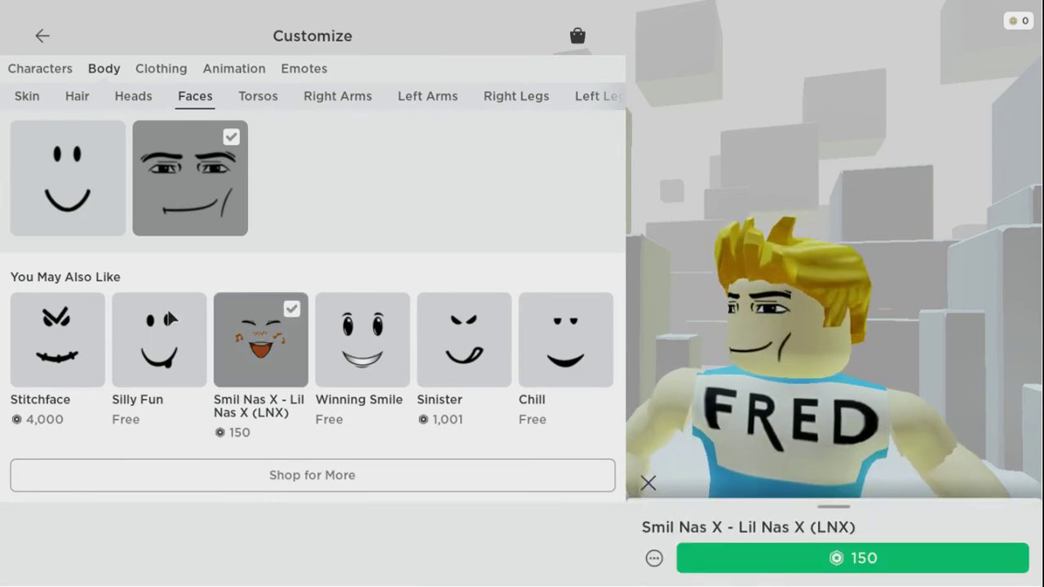
click(169, 318)
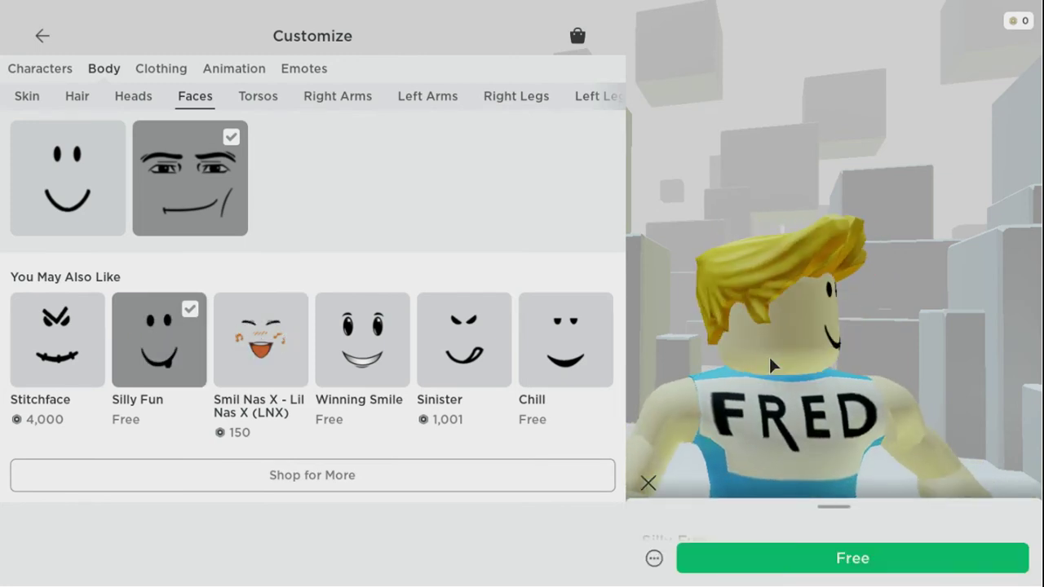
click(845, 546)
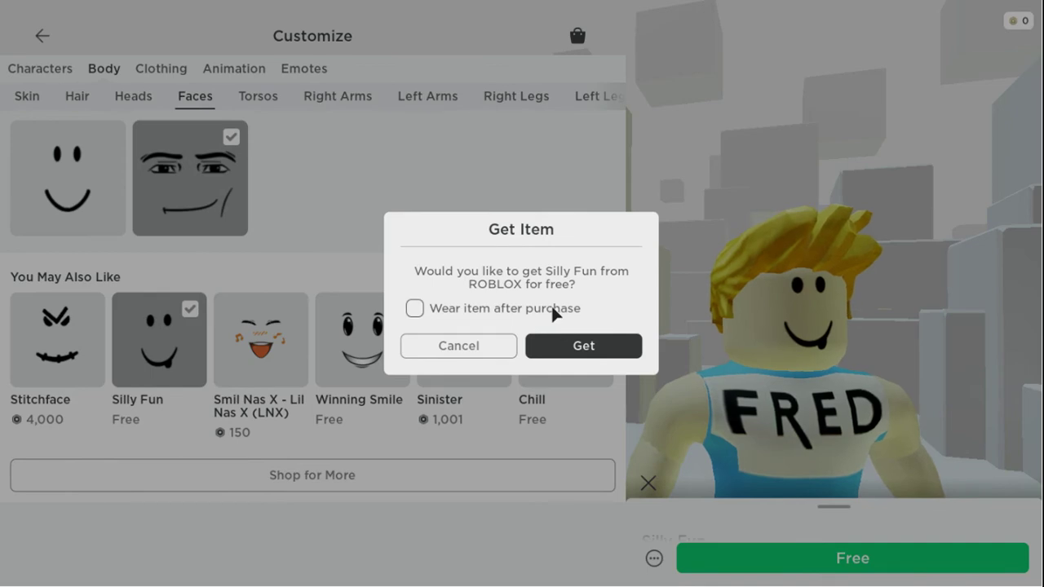
click(580, 346)
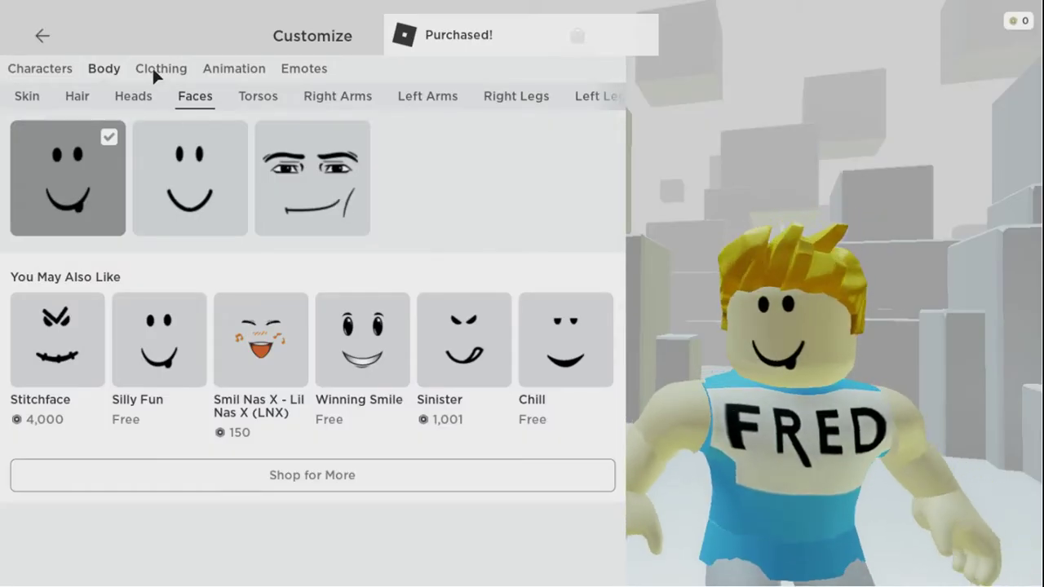
click(152, 65)
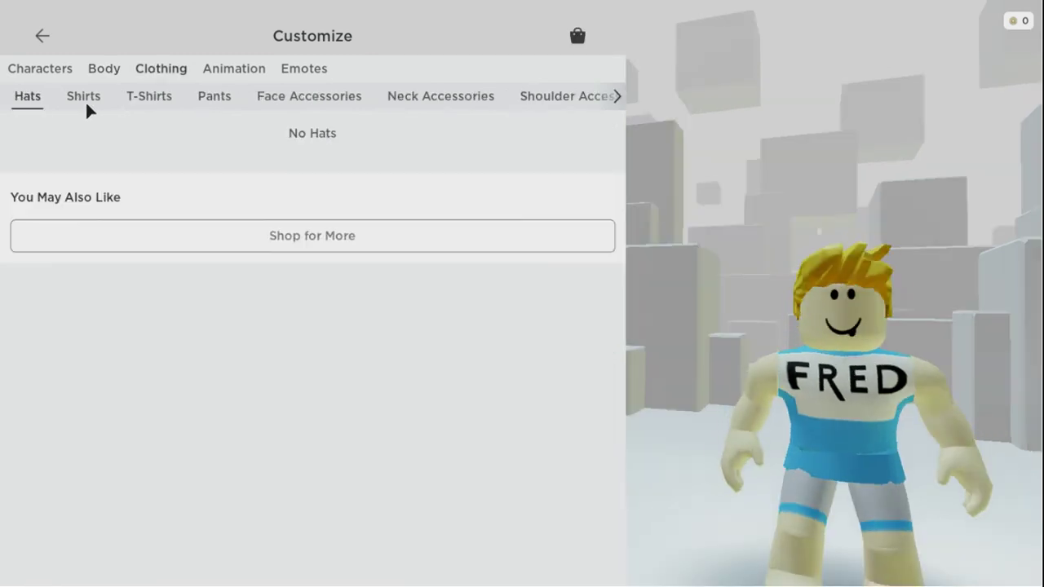
- Try a few owned shirts, then get the free Denim Jacket with White Hoodie
click(83, 95)
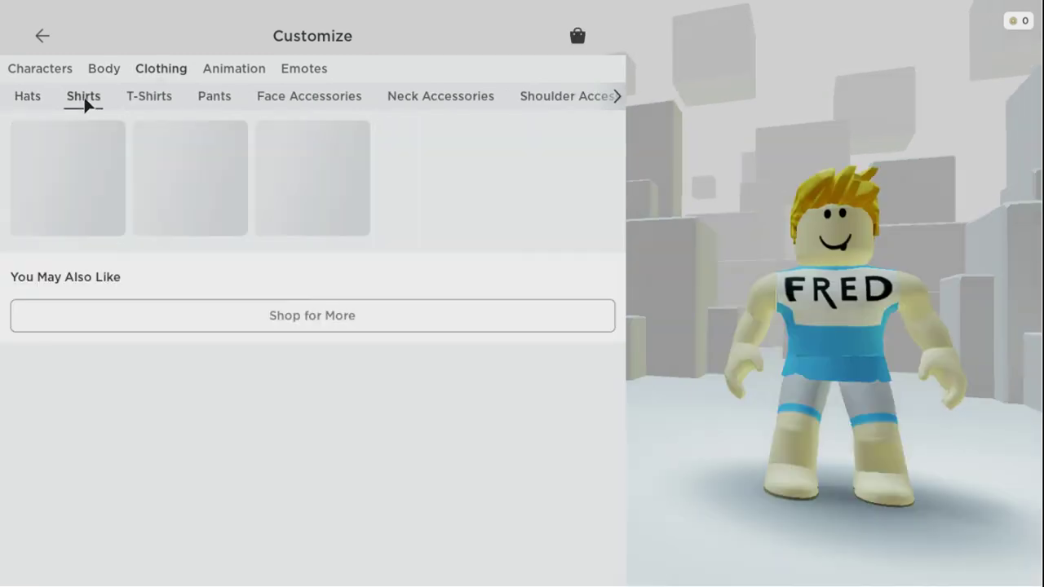
click(108, 149)
click(243, 194)
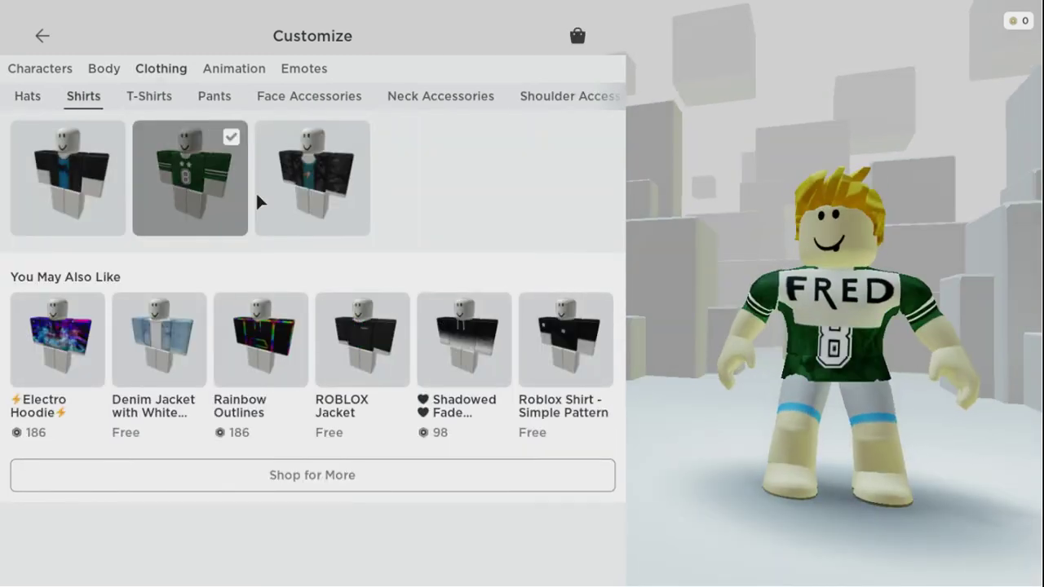
click(328, 208)
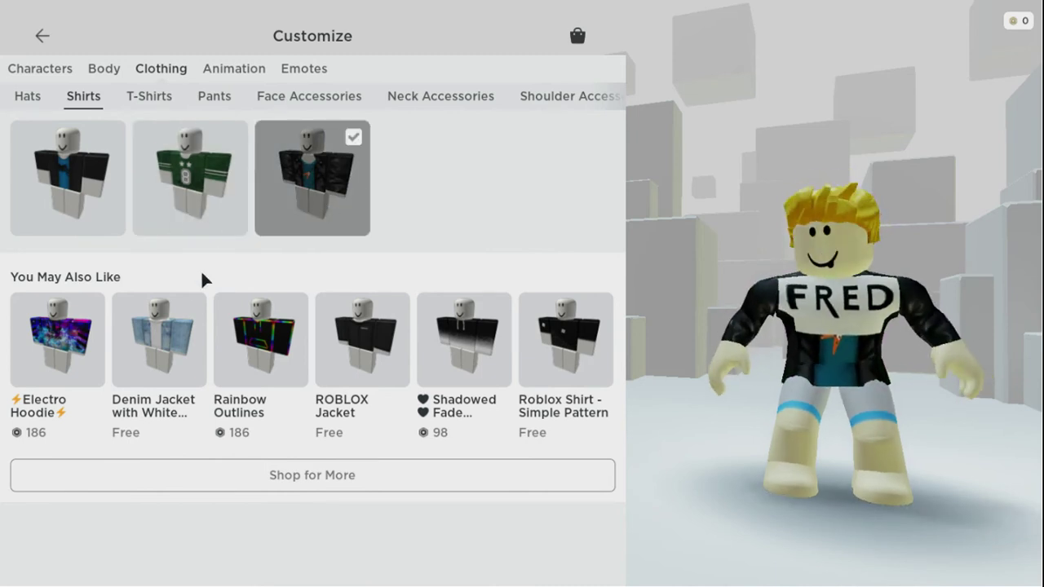
click(182, 305)
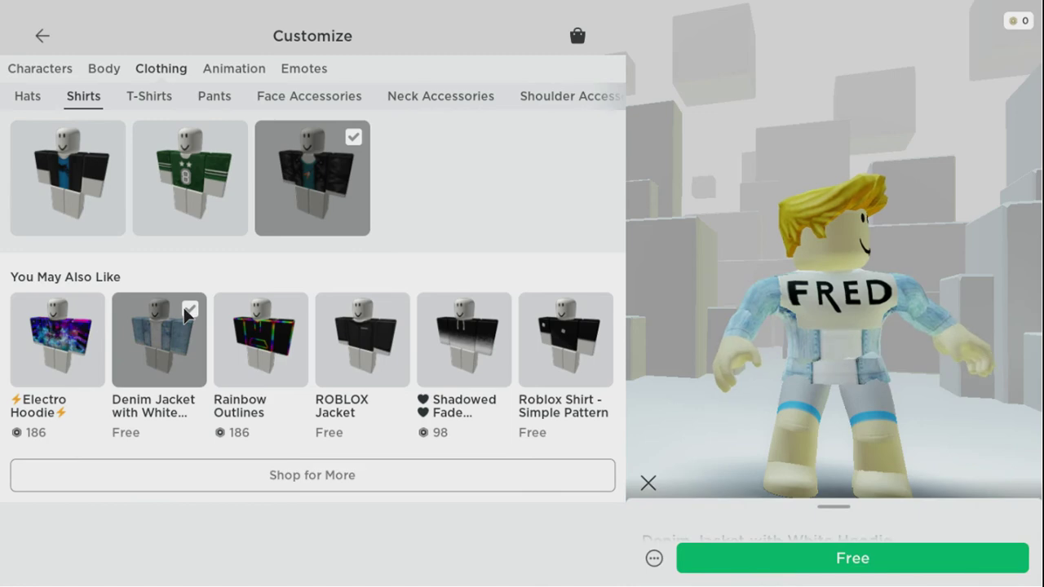
click(732, 569)
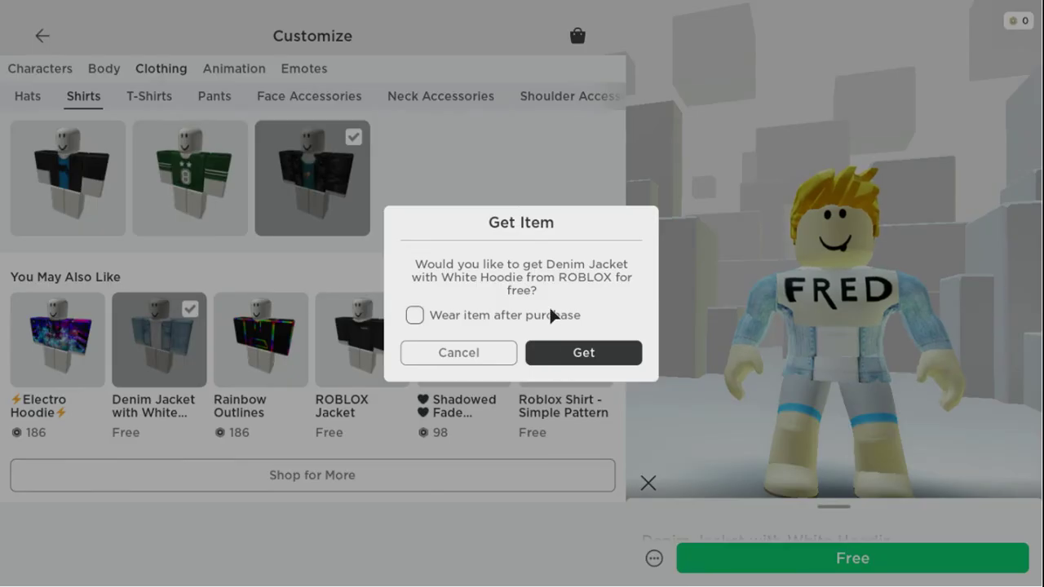
click(579, 352)
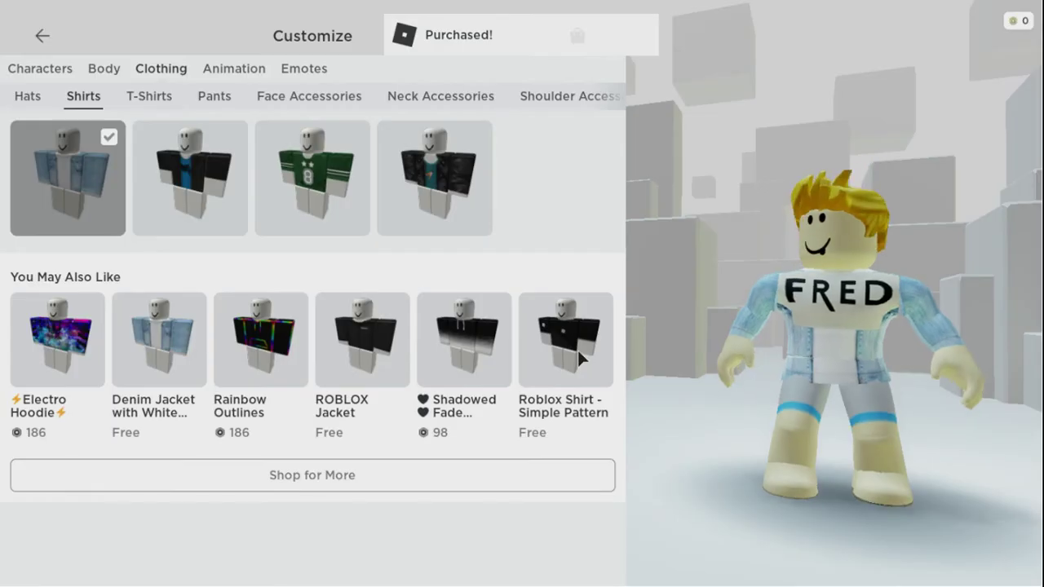
- Put the first black jeans on the avatar, check its side view, and return to Avatar
click(235, 100)
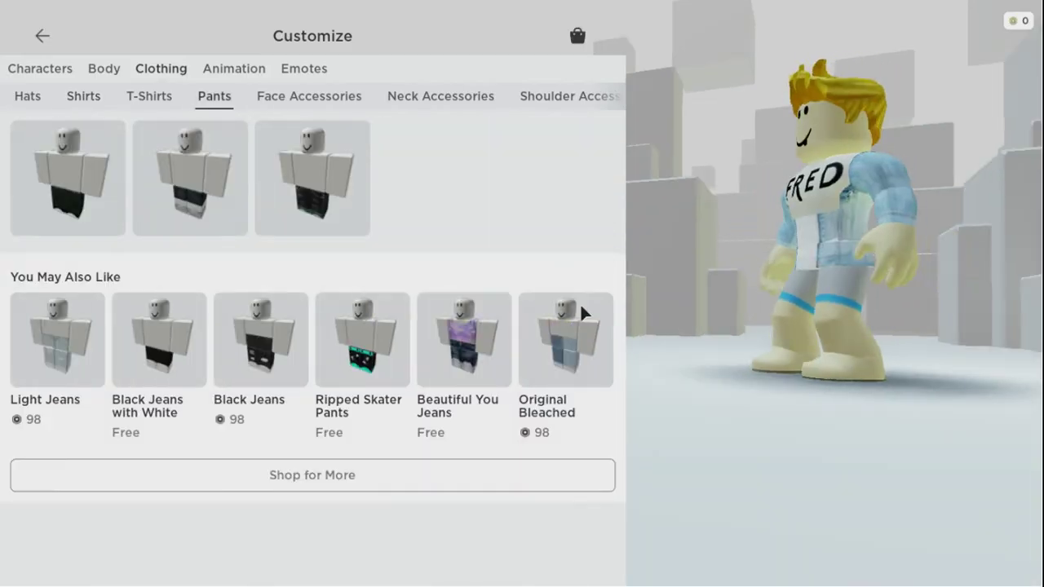
click(122, 200)
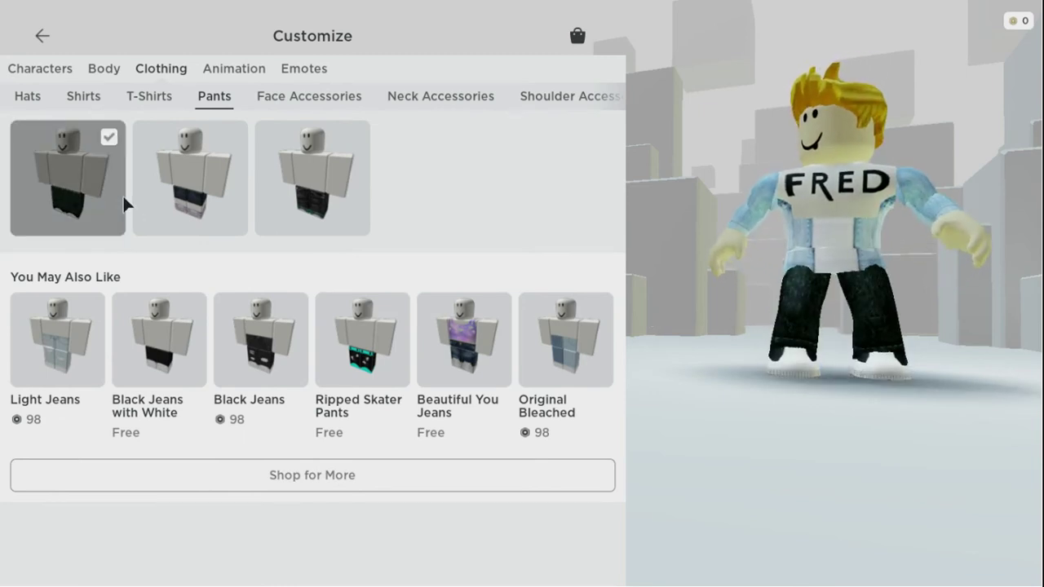
drag(638, 323, 433, 364)
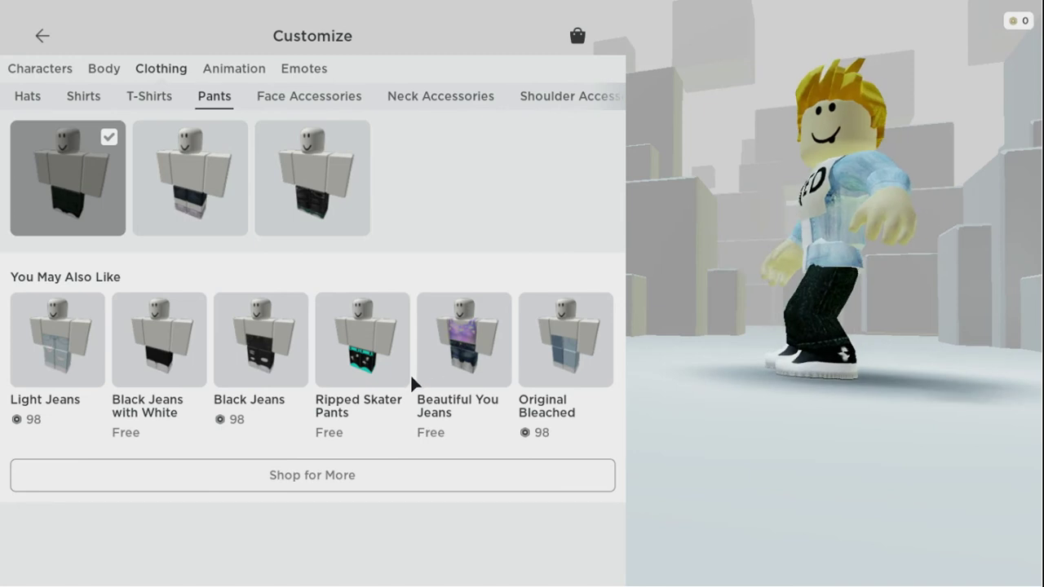
click(41, 38)
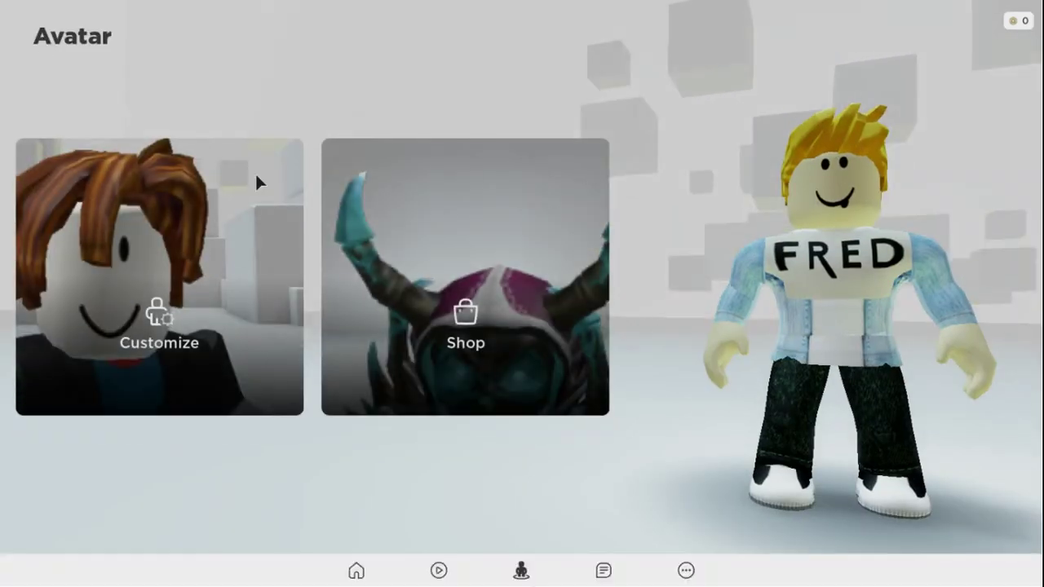
- Open Brookhaven RP from Home and press Play until it starts joining a server
click(357, 569)
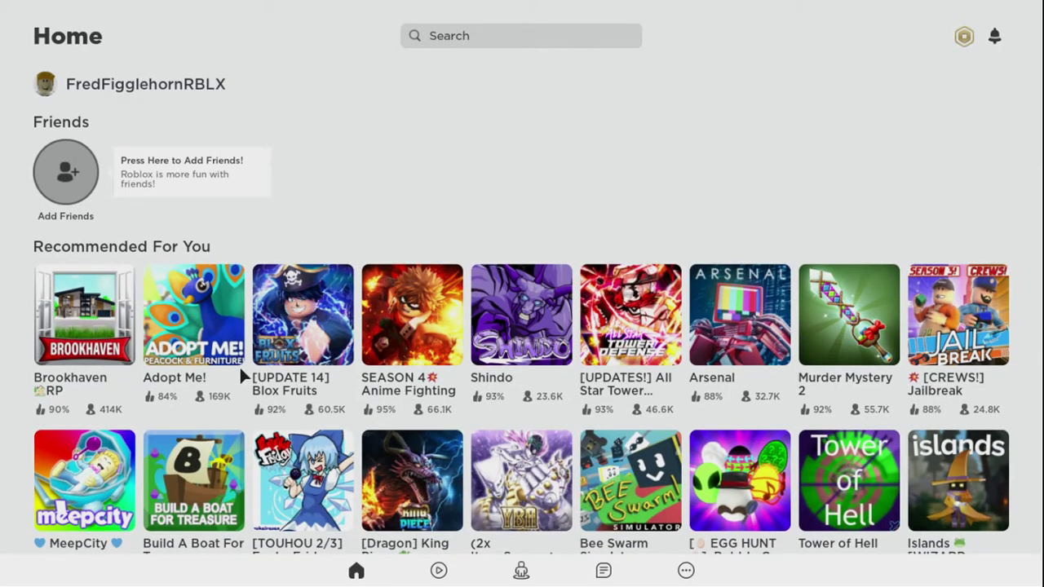
click(91, 328)
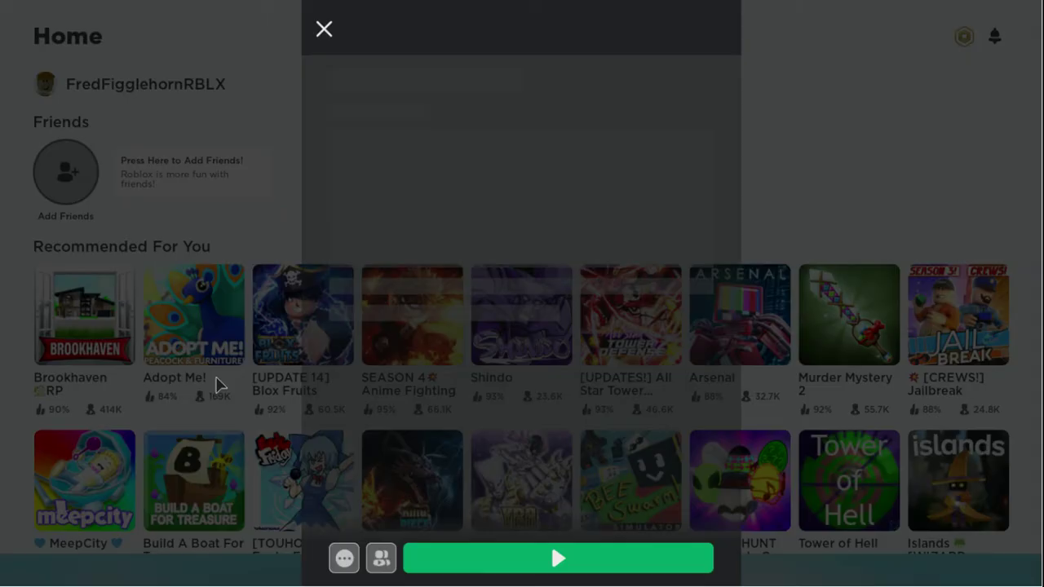
click(480, 546)
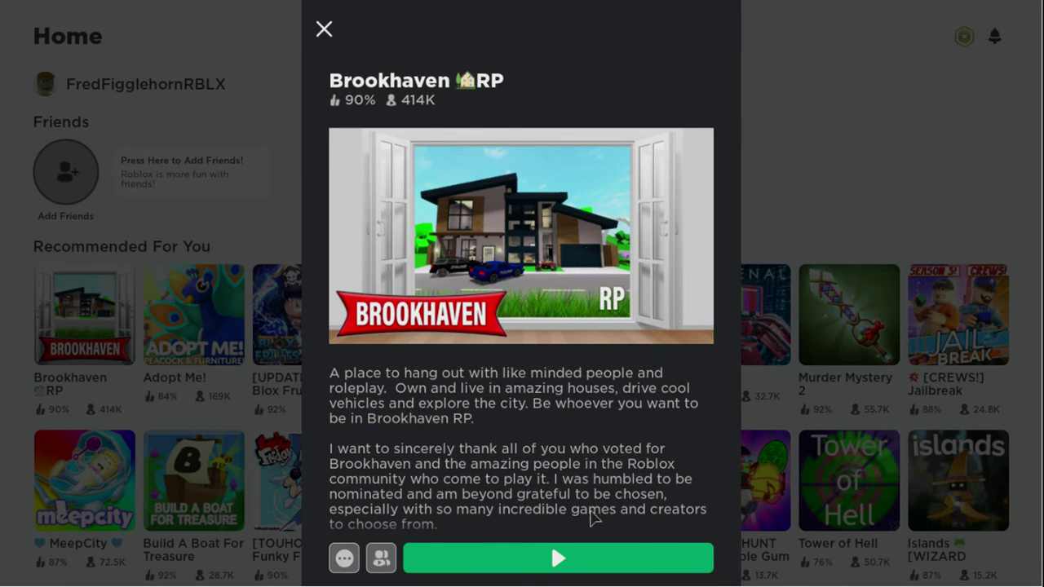
click(561, 559)
click(626, 559)
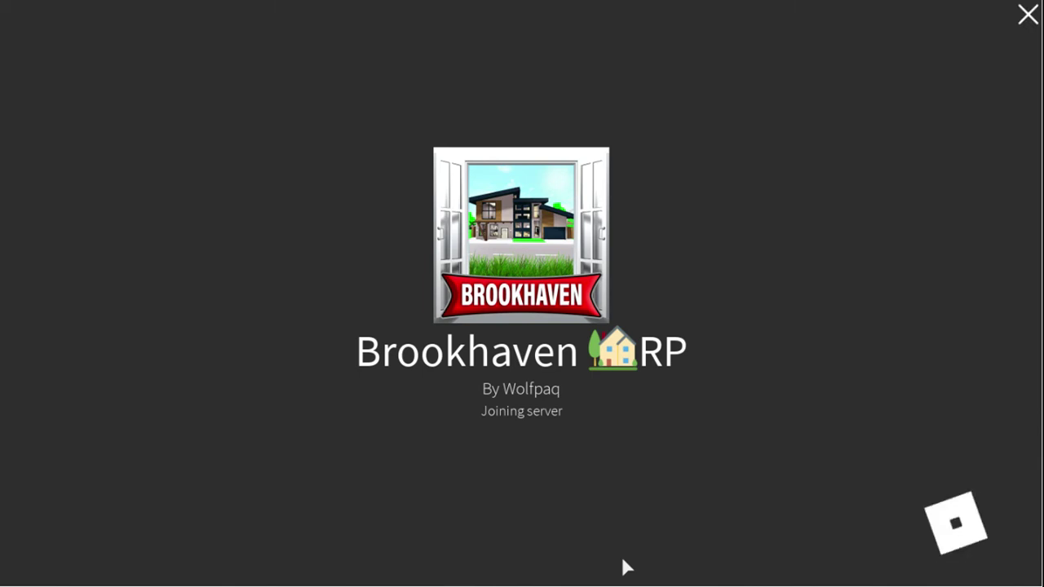
- Send the chat message 'HEY IT'S FRED' in Brookhaven, then bring up the game menu
key(Left)
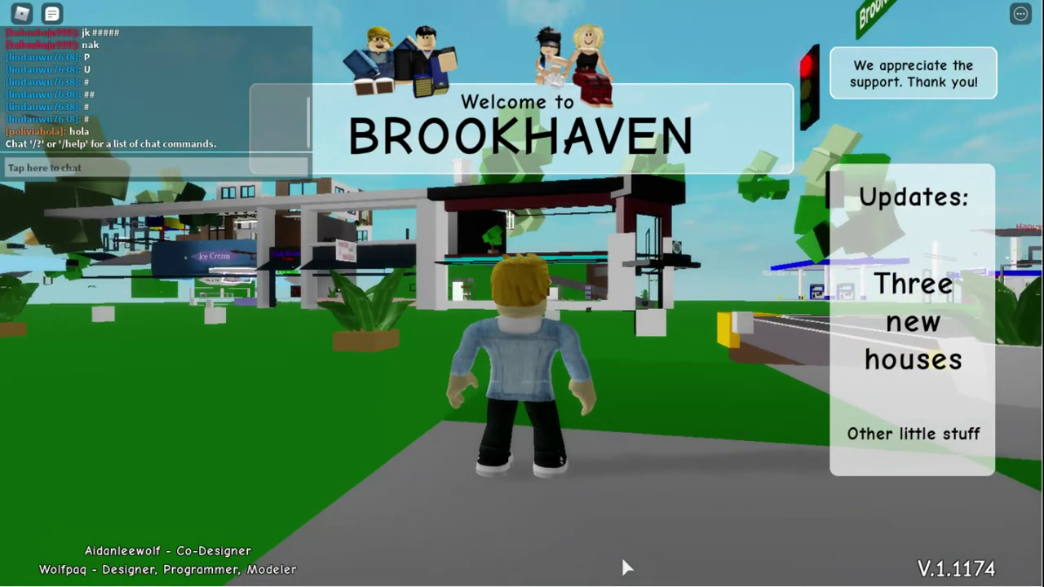
key(Left)
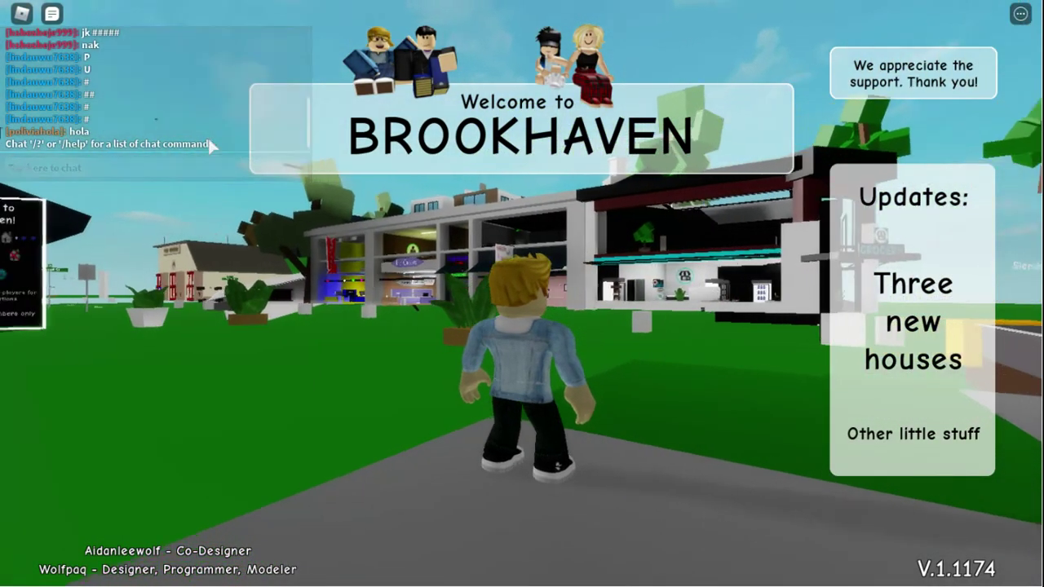
click(210, 172)
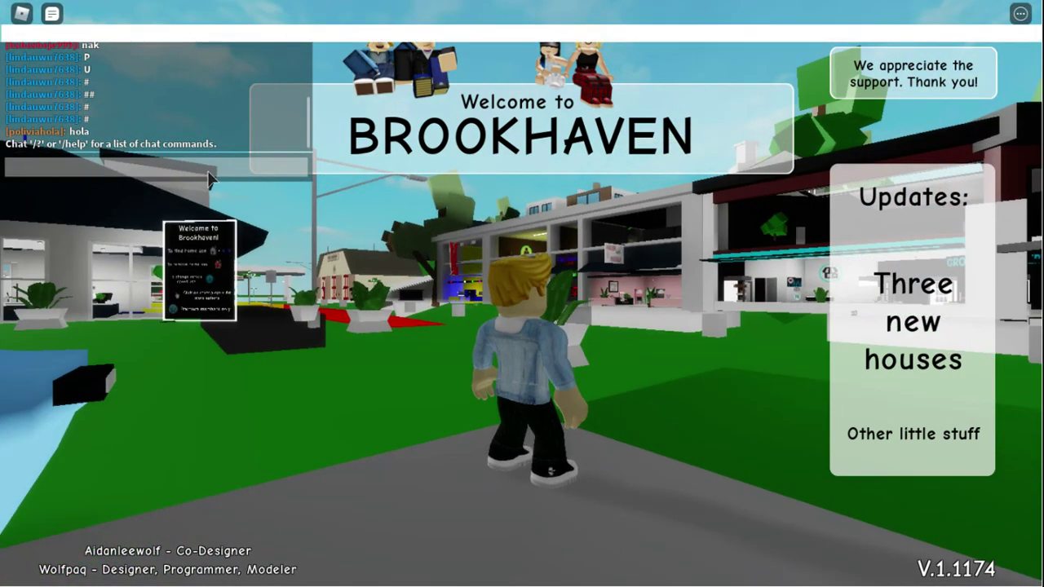
text(HEY IT)
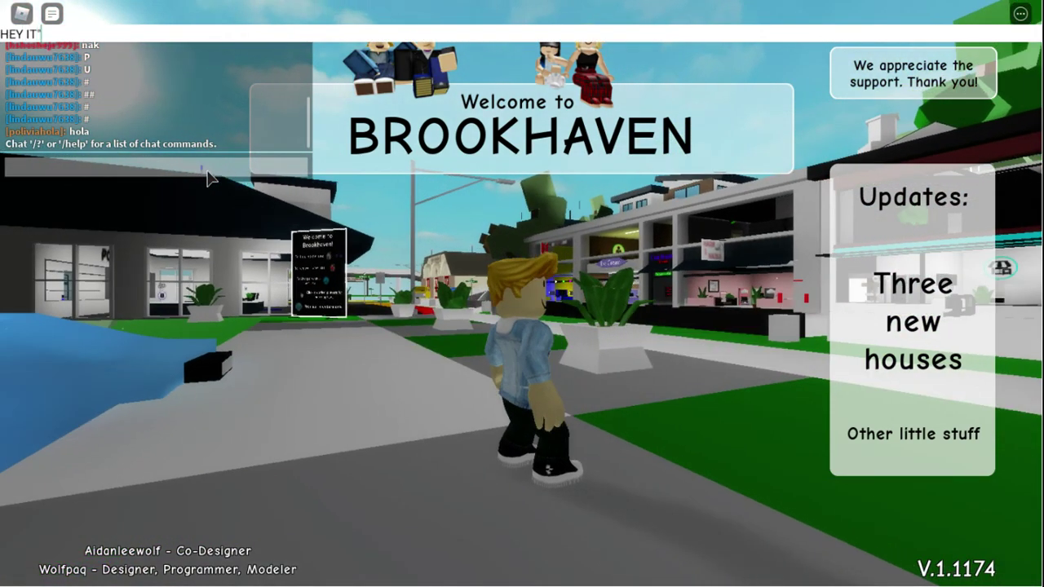
text('S F)
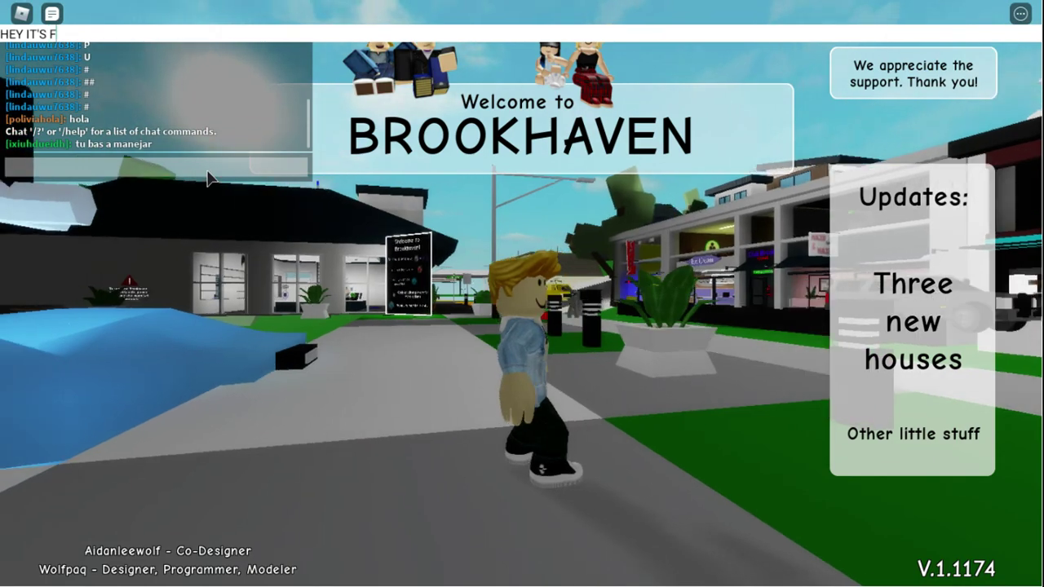
text(RED)
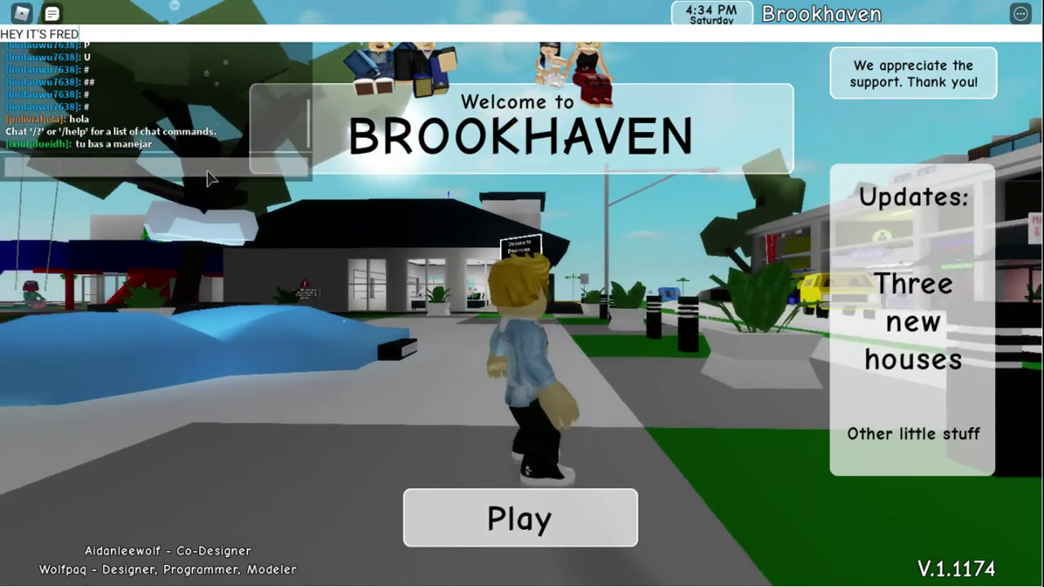
key(Return)
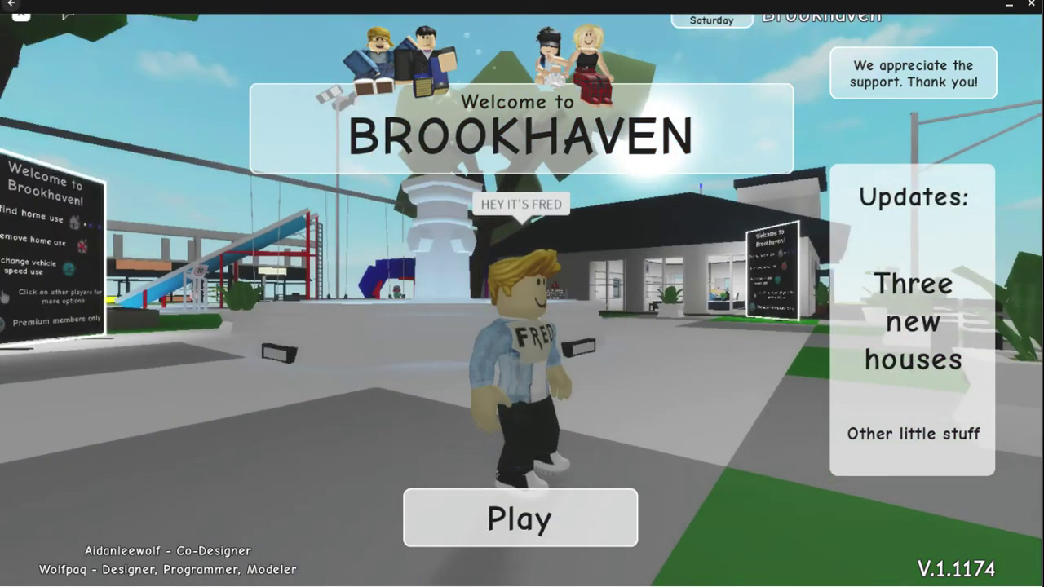
key(Escape)
- Confirm leaving Brookhaven, then launch Brookhaven RP again from its game details
click(492, 524)
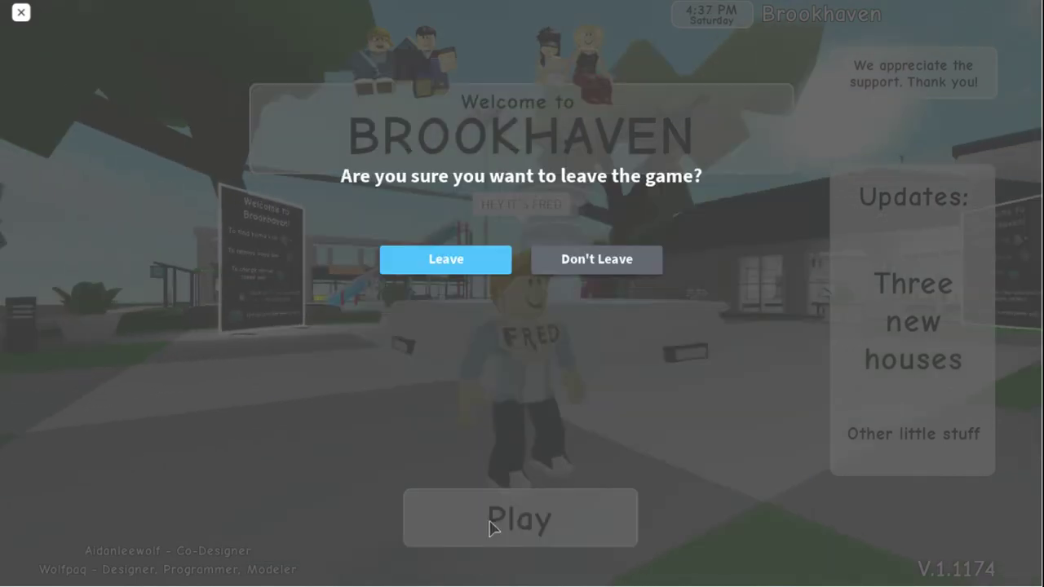
click(430, 261)
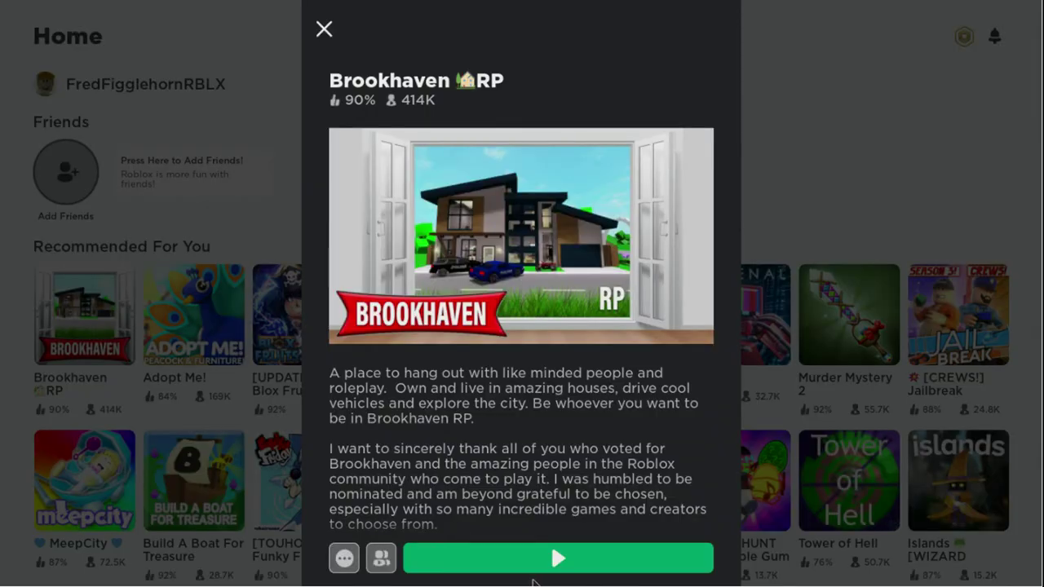
click(521, 559)
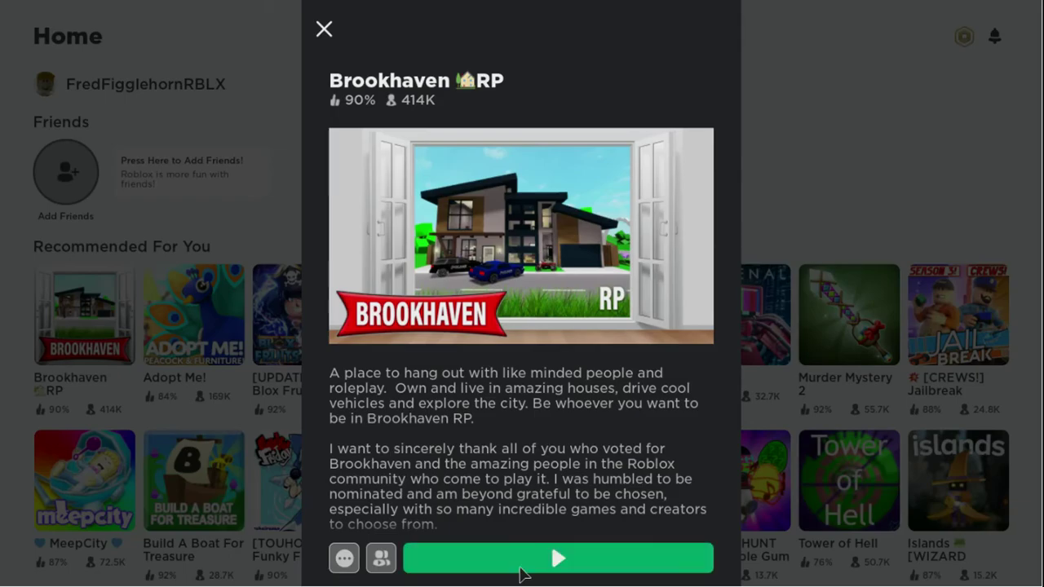